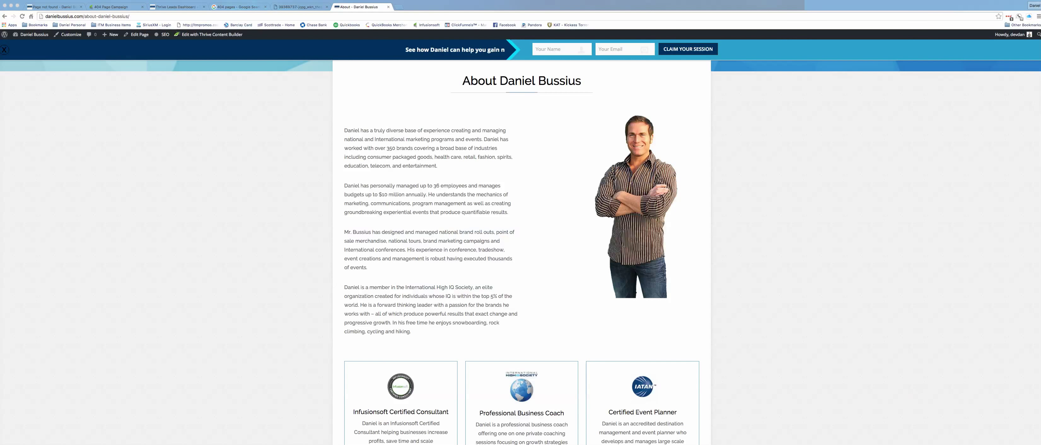
View the 'Sorry we're closed' café photo, then go back to the 404 pages image results
click(305, 9)
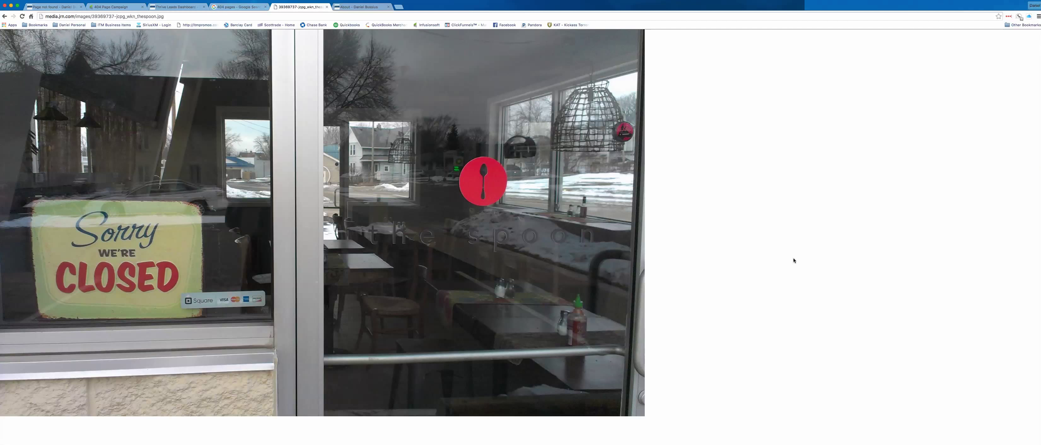
click(242, 7)
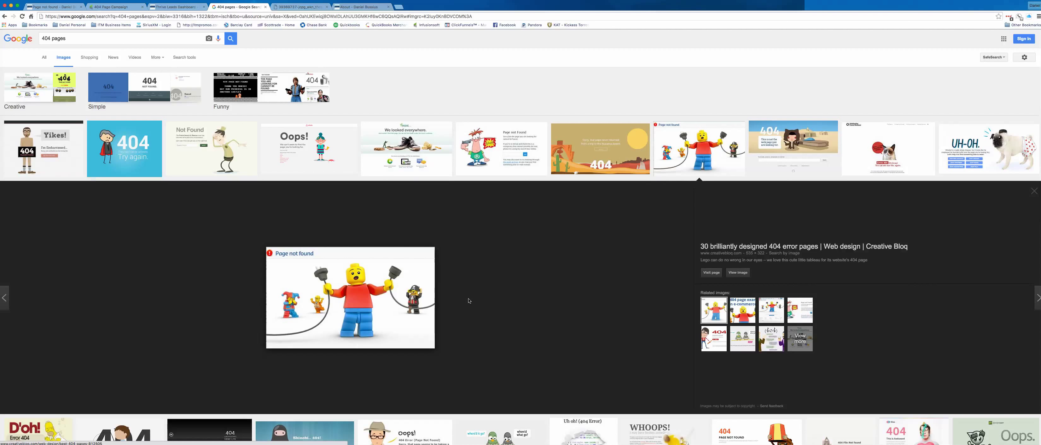
Preview the earlier Mint 'We looked everywhere' 404 page example
key(Left)
key(Left)
key(Left)
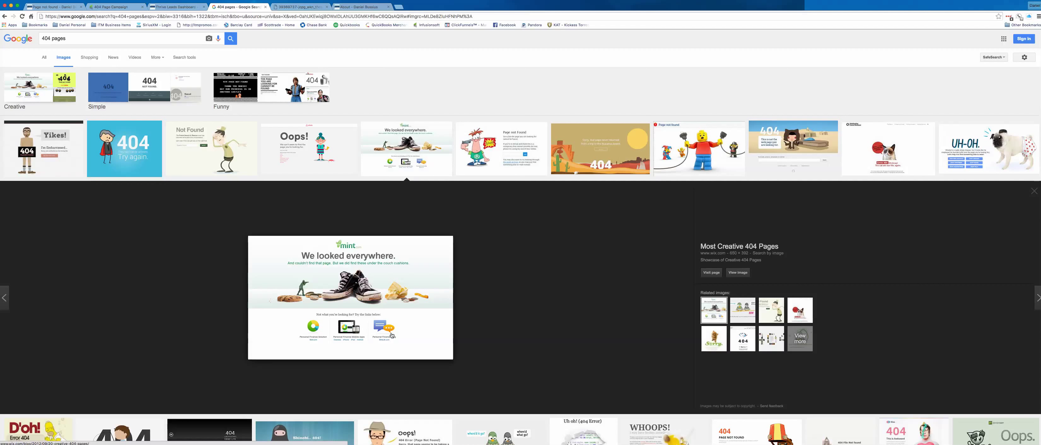
Look at the Forrst 'Not Found' and desert-themed 404 examples, then go back to Thrive Leads
key(Left)
key(Left)
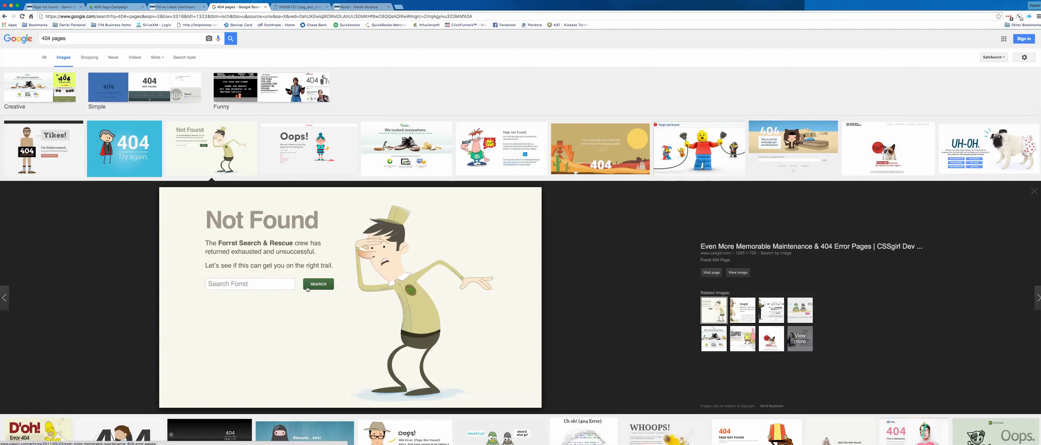
click(604, 158)
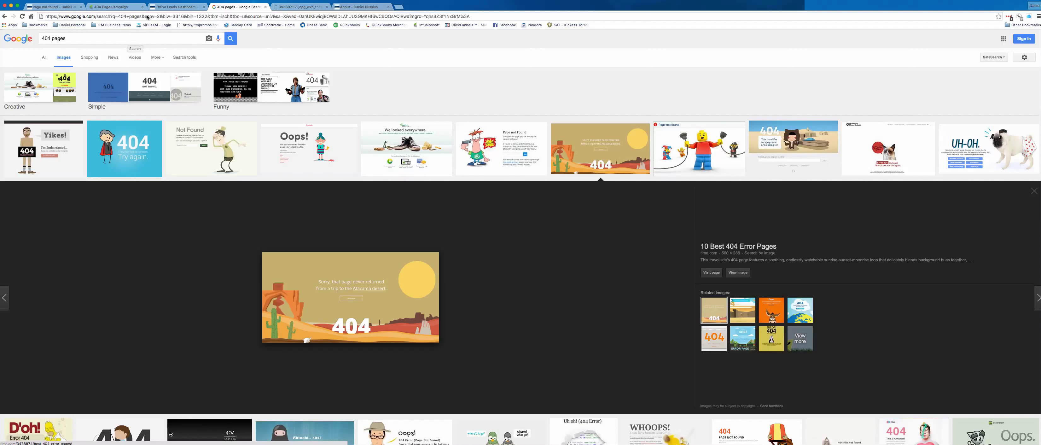
click(164, 7)
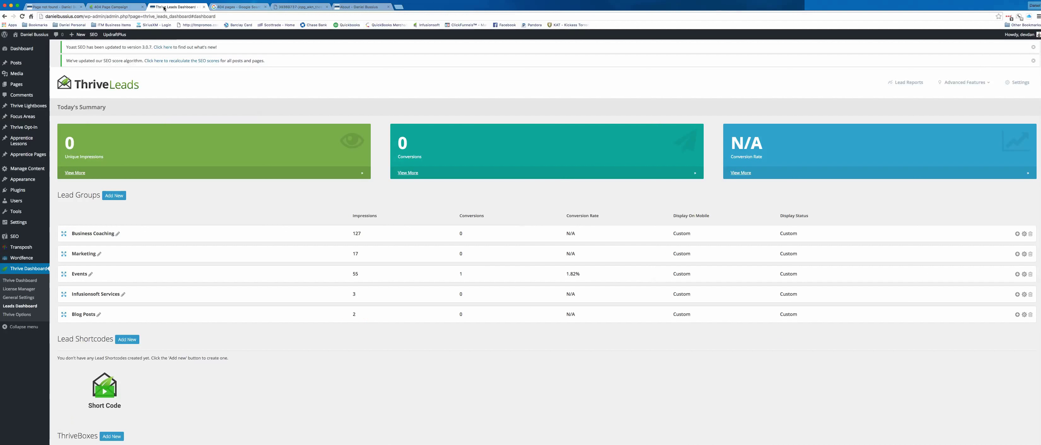
Go to Thrive Dashboard and open Theme Options for the Pressive theme
mouse_move(21, 40)
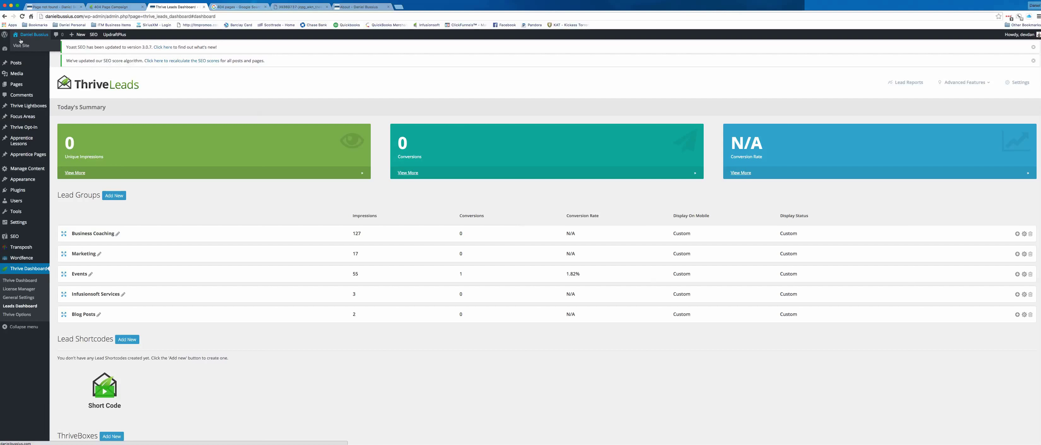
mouse_move(16, 180)
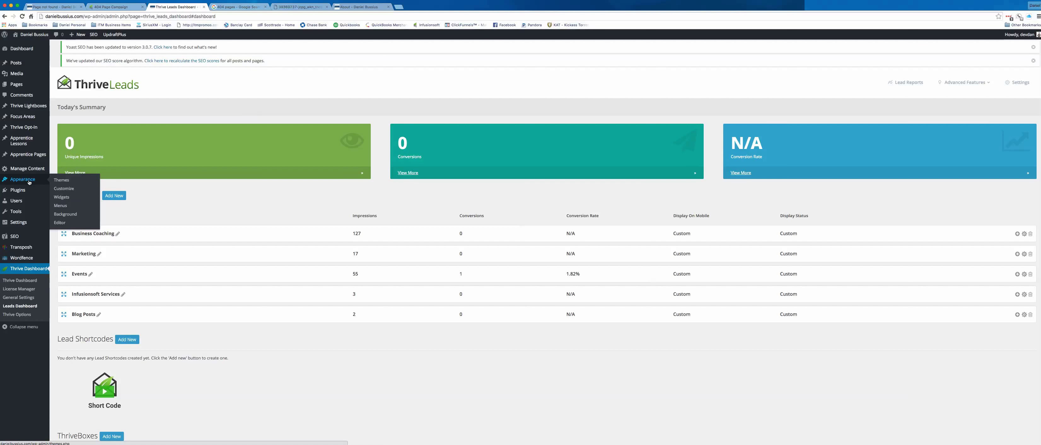
mouse_move(25, 221)
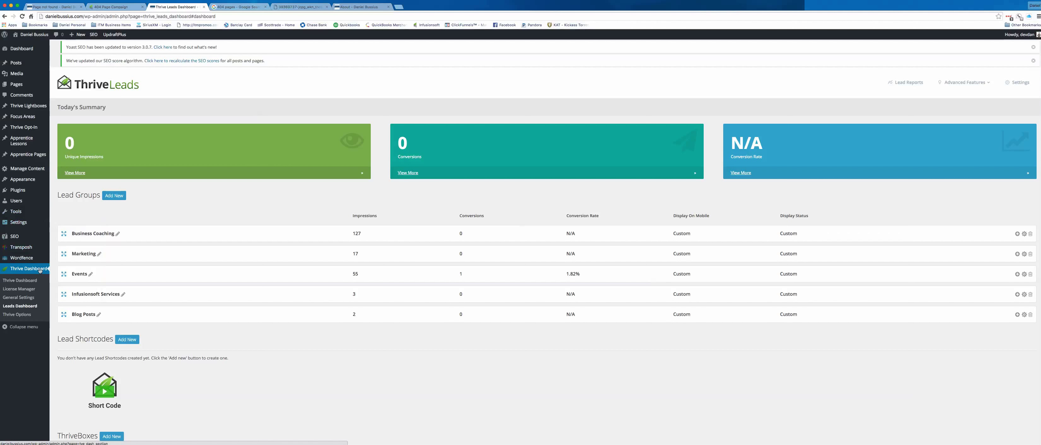
click(17, 271)
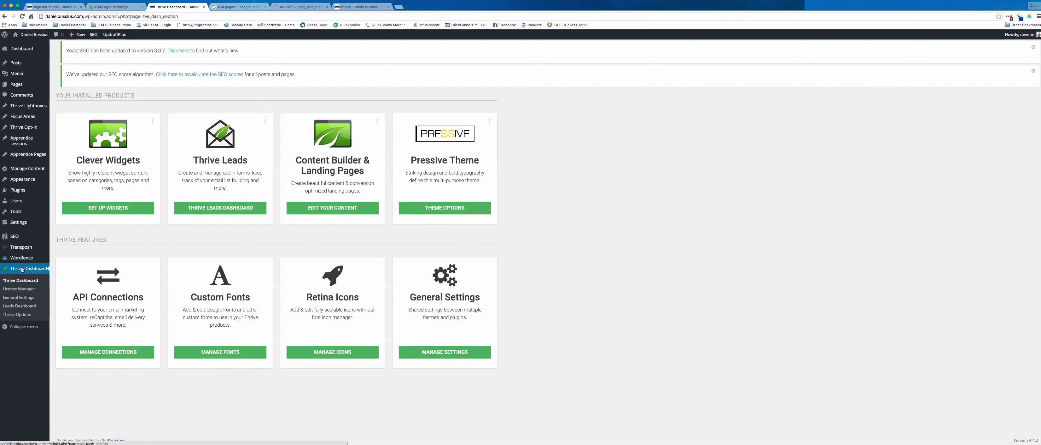
click(431, 208)
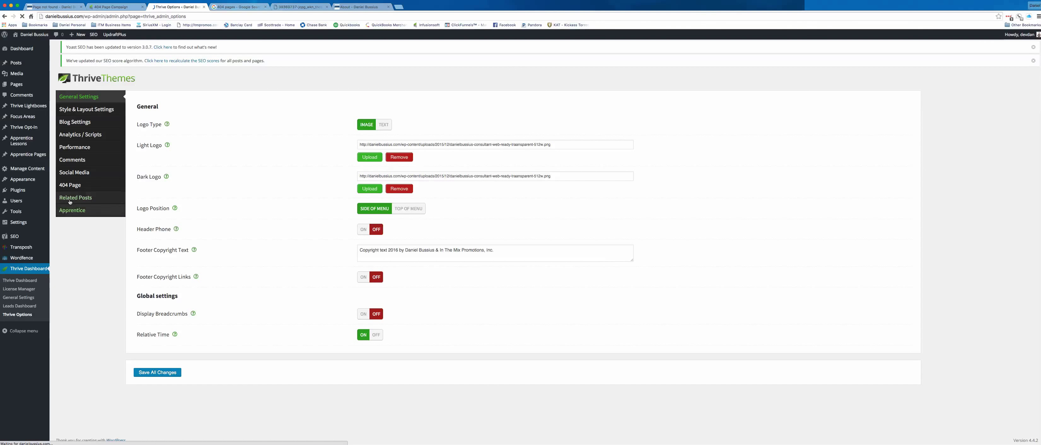
Review the theme's 404 page text in an enlarged editor, then go to Infusionsoft's 404 Page Campaign
click(93, 189)
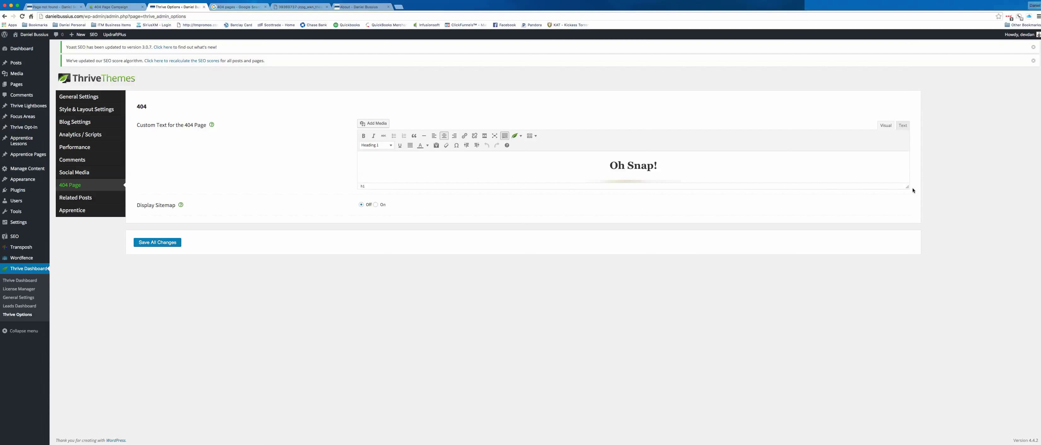
drag(908, 188, 905, 305)
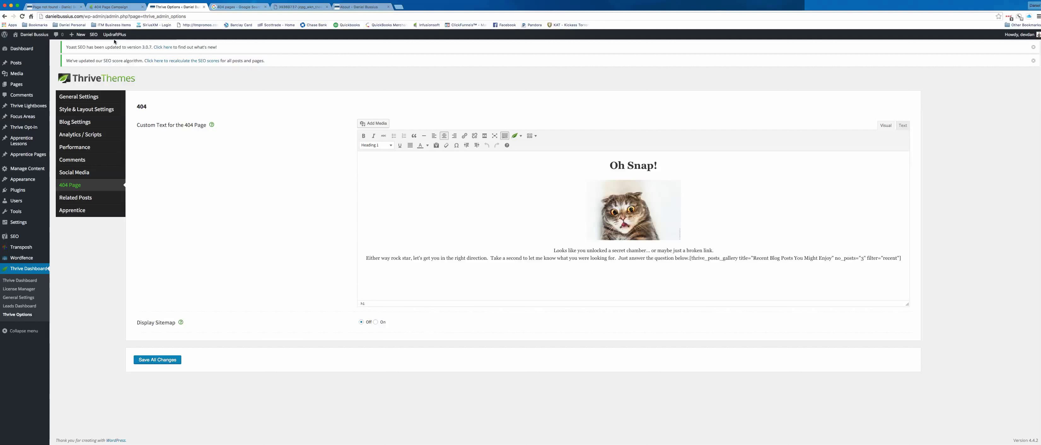
click(112, 7)
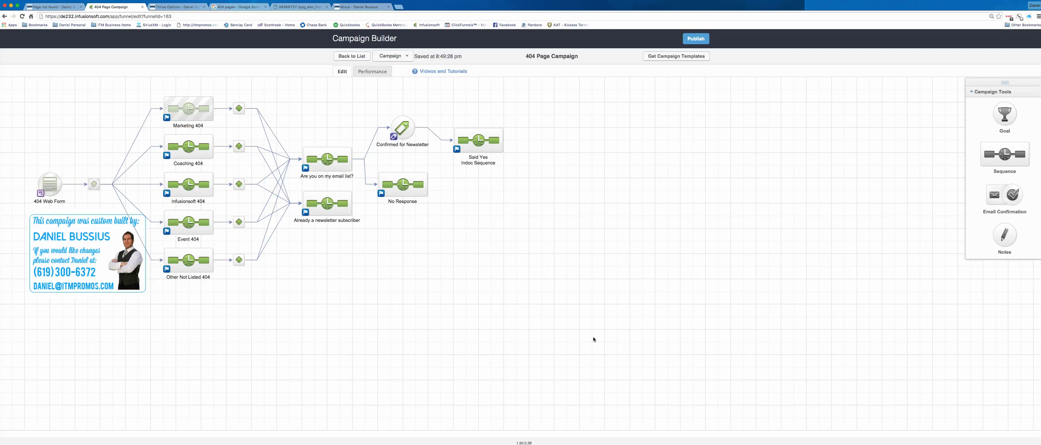
Zoom in on the 404 Page Campaign diagram, pan it right, and select the 404 Web Form node
key(super+plus)
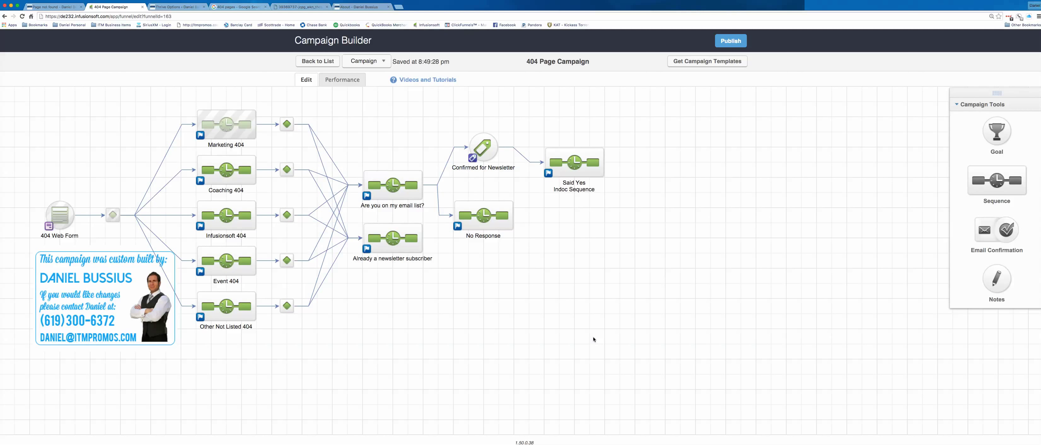
drag(488, 354, 627, 360)
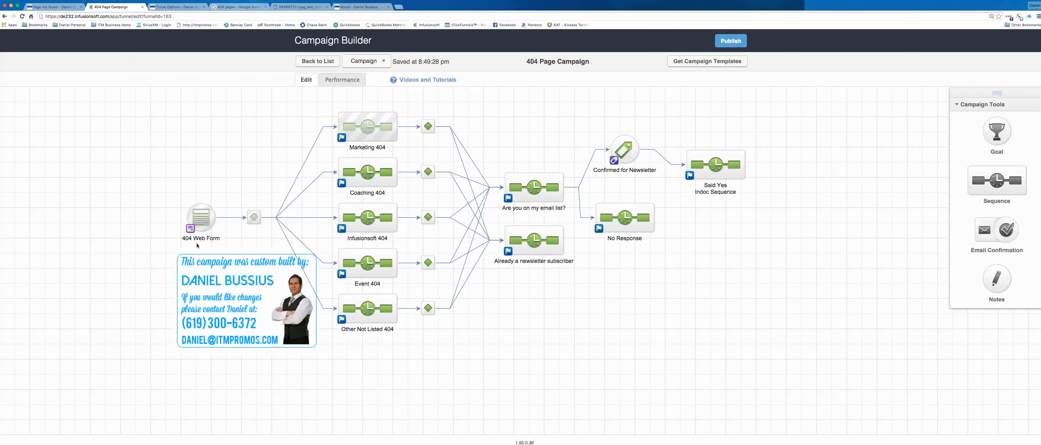
drag(179, 190, 233, 246)
drag(590, 62, 527, 60)
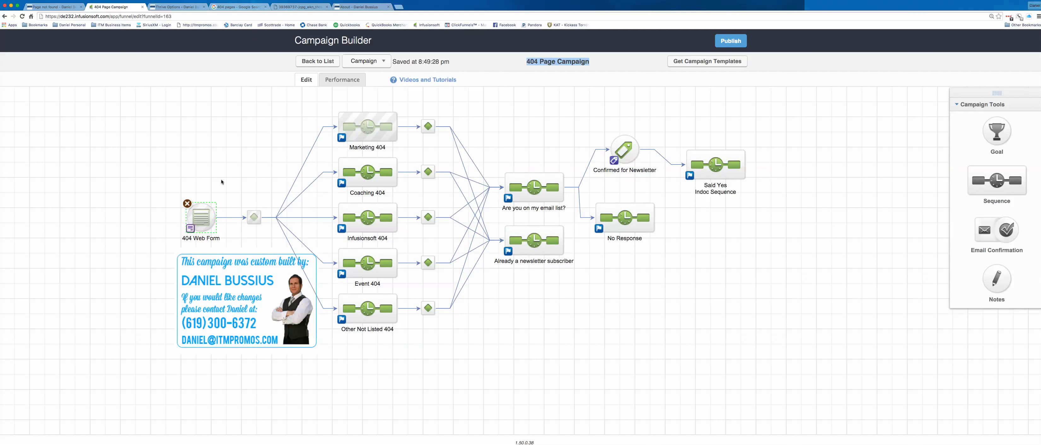
Open the 404 Web Form to review its fields, then view its thank-you page redirect settings
double_click(204, 215)
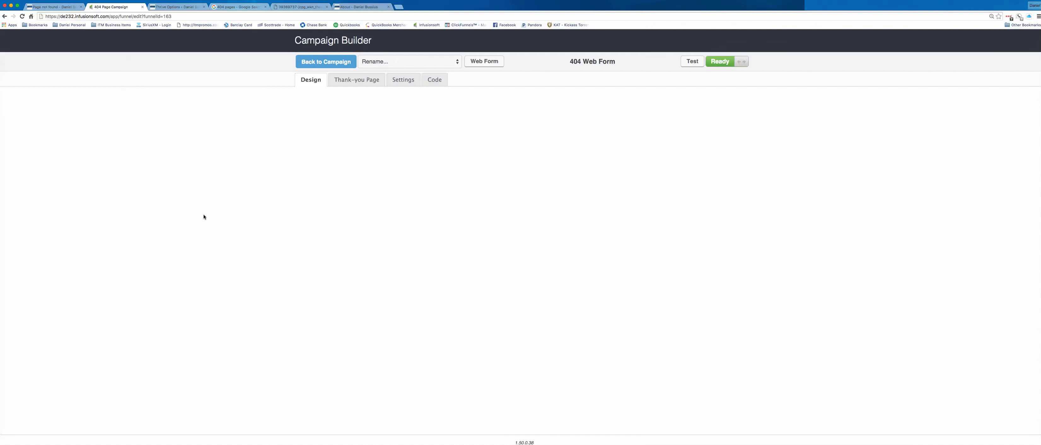
mouse_move(482, 168)
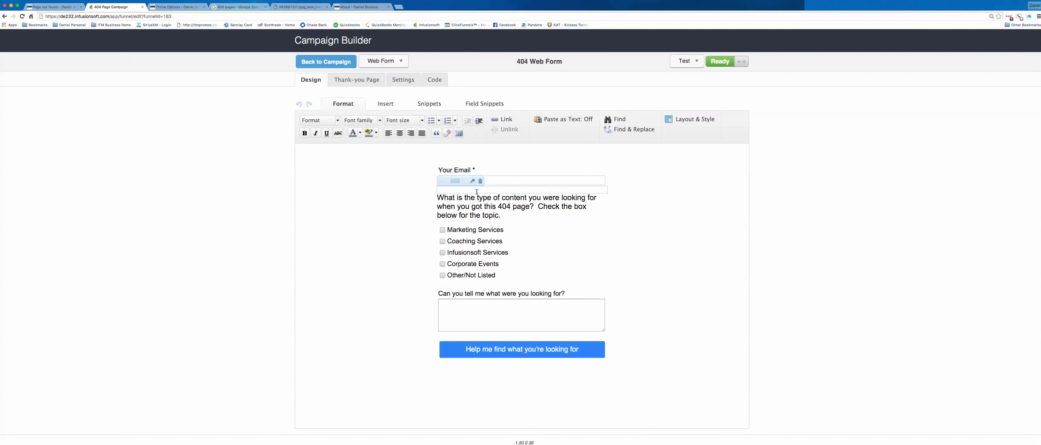
mouse_move(475, 197)
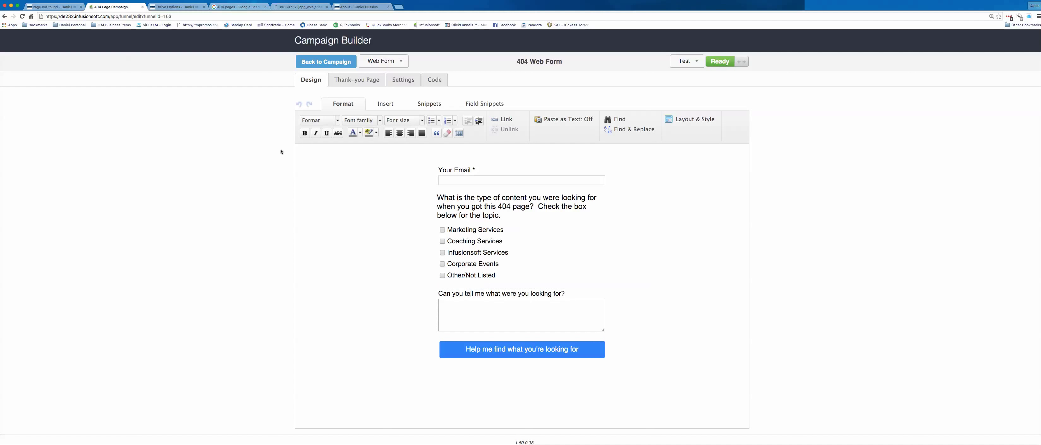
click(360, 80)
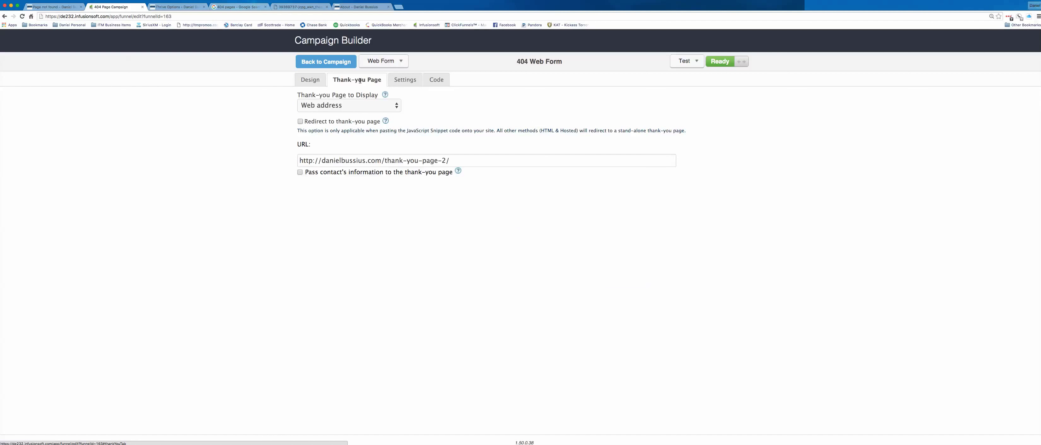
Go back to the campaign, reopen the 404 Web Form, and return to the diagram again
click(322, 63)
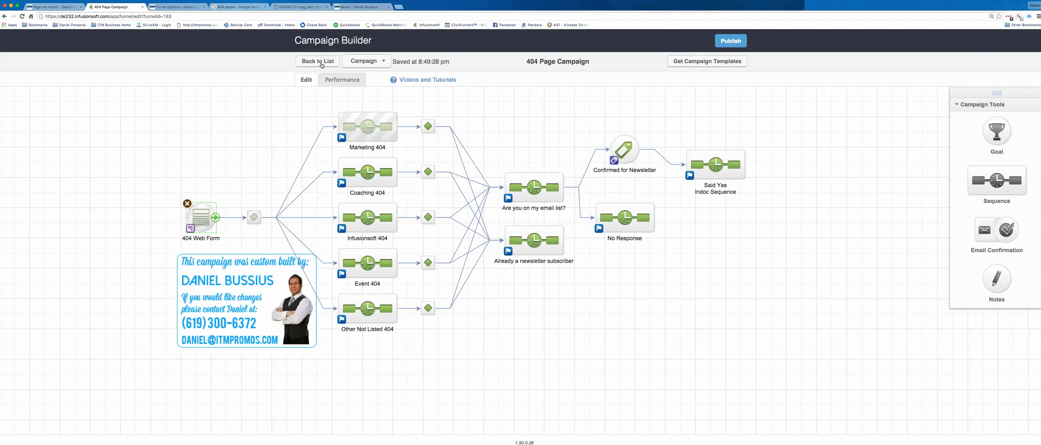
double_click(204, 215)
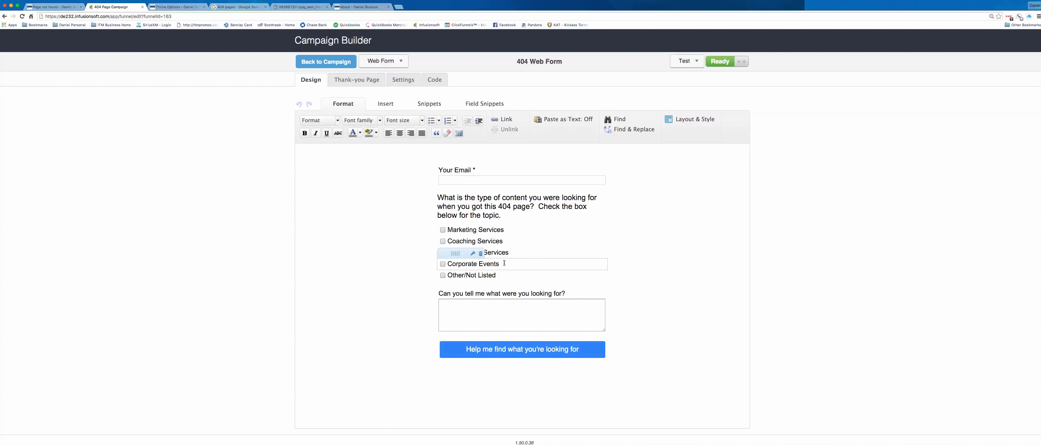
click(318, 63)
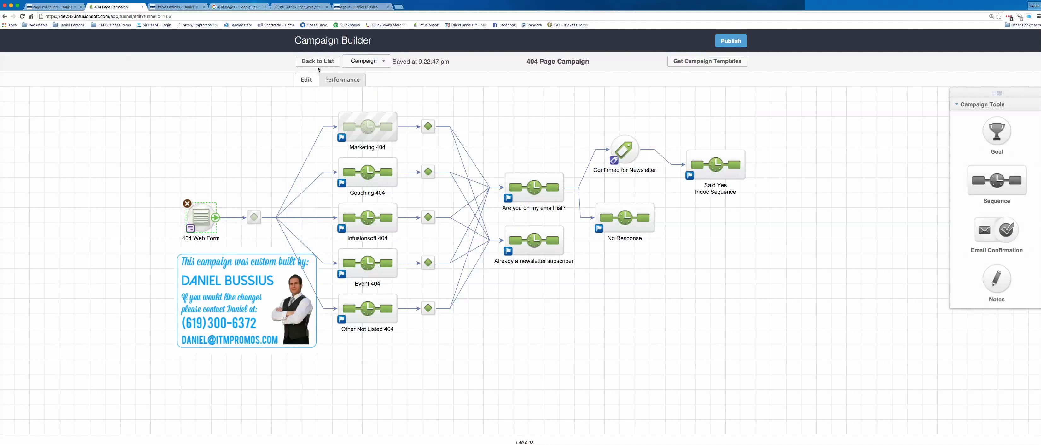
drag(273, 237, 243, 171)
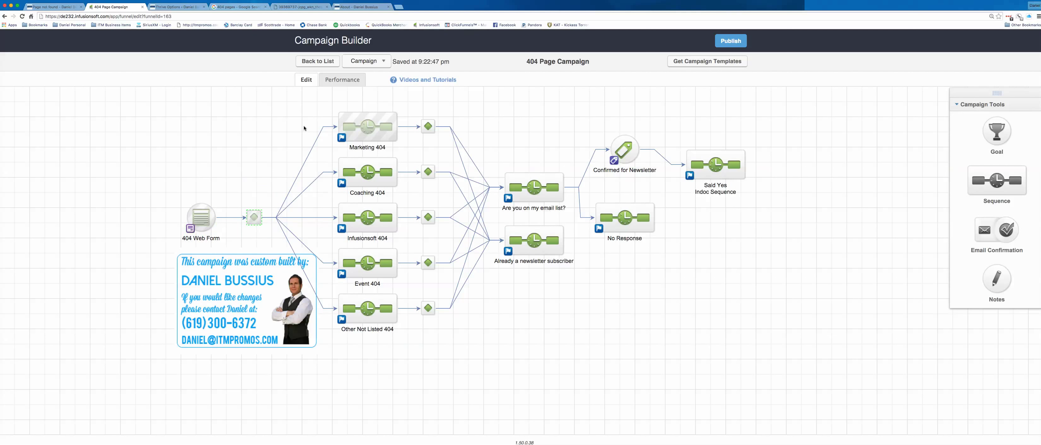
drag(306, 107, 410, 148)
drag(268, 153, 408, 199)
drag(172, 187, 229, 244)
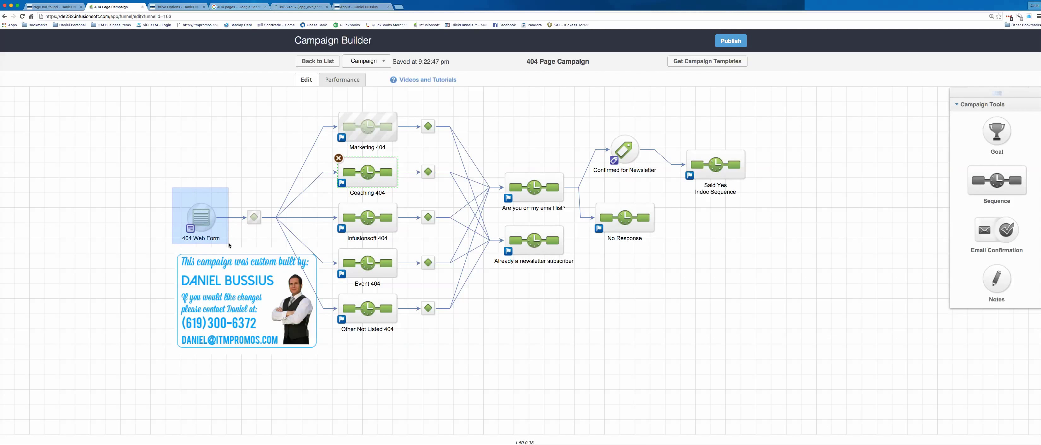
drag(229, 244, 228, 246)
drag(229, 247, 229, 247)
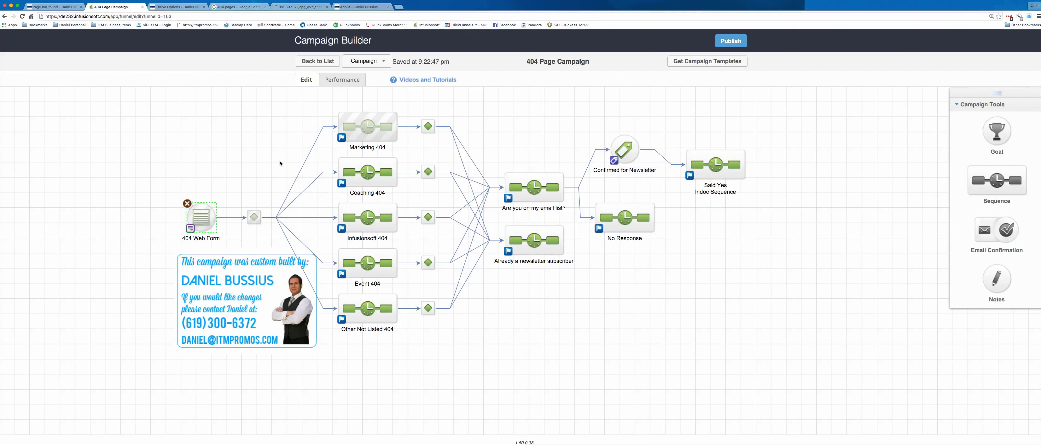
drag(268, 159, 402, 197)
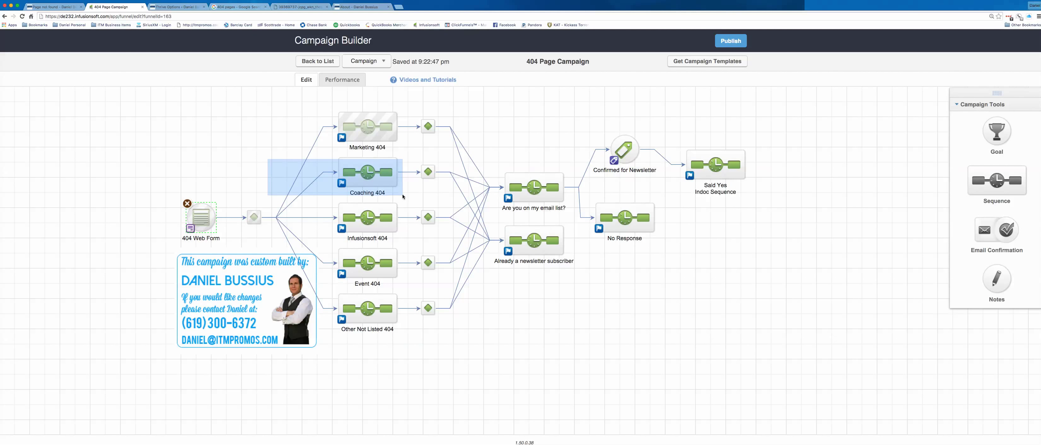
drag(402, 196, 398, 194)
Open the Coaching 404 sequence and its Internal 404 Email: Coaching step
double_click(365, 177)
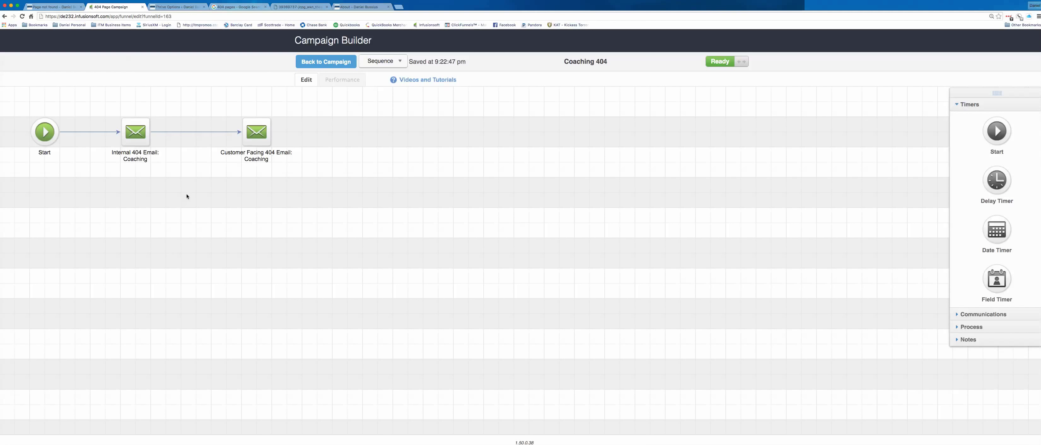
drag(193, 95, 99, 191)
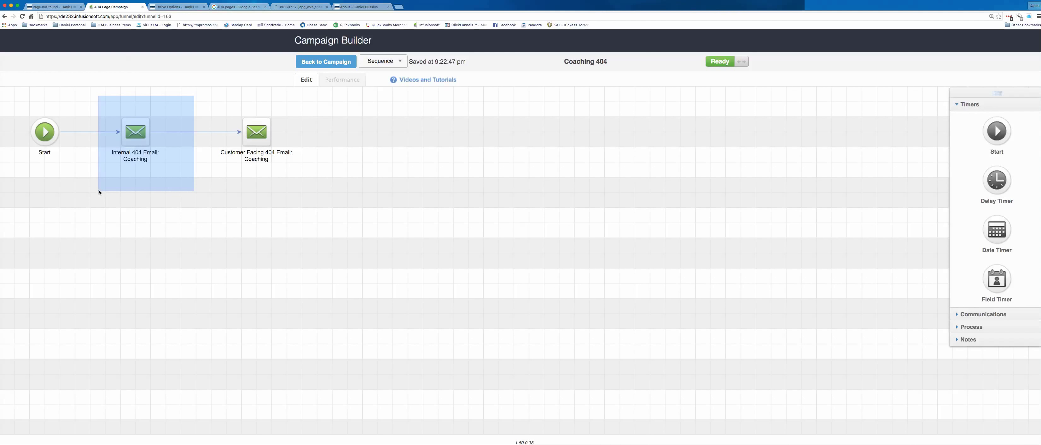
drag(98, 189, 99, 189)
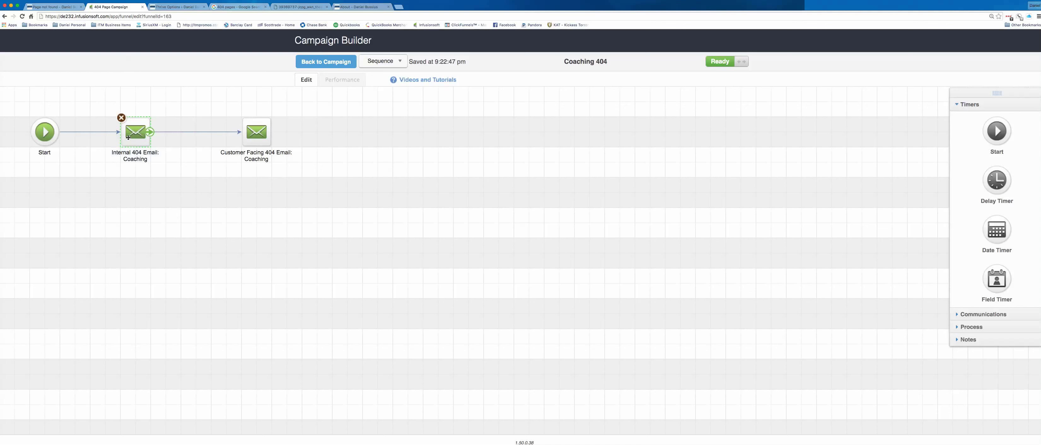
double_click(129, 138)
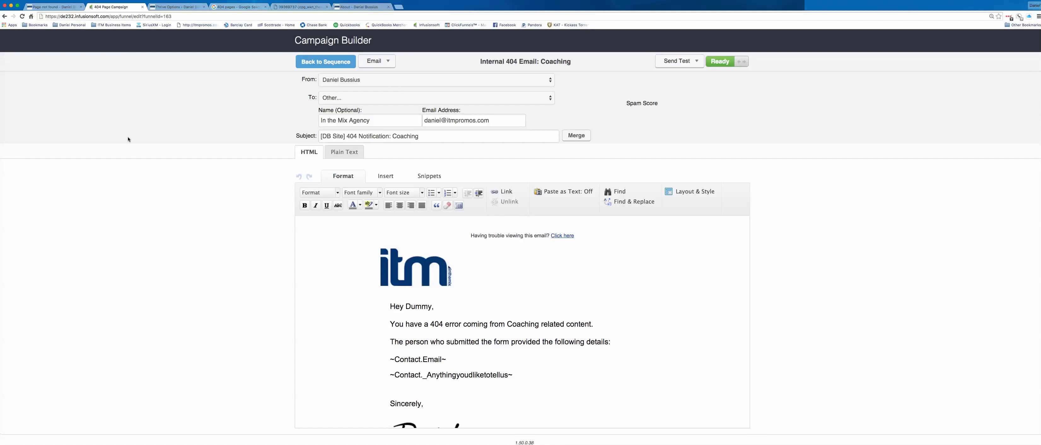
Review the notification body, including the greeting and the Anythingyoudliketotellus merge field
scroll(480, 298, down, 2)
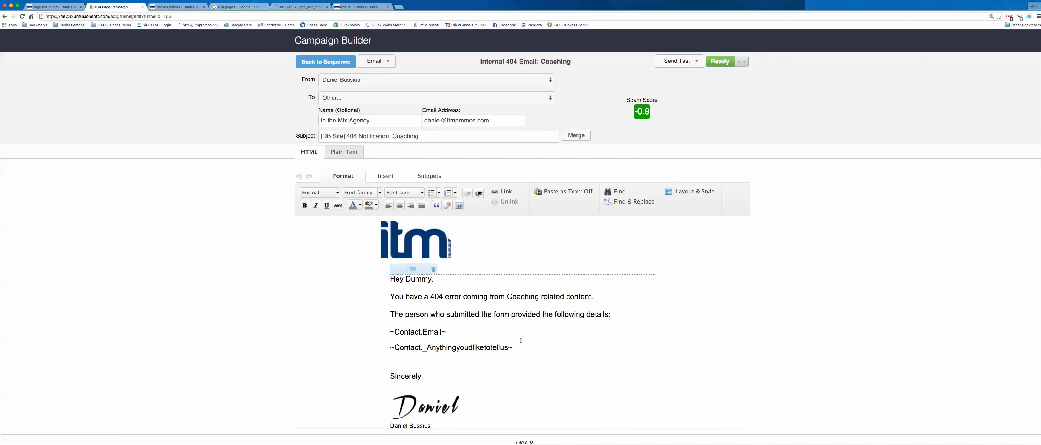
drag(521, 340, 407, 336)
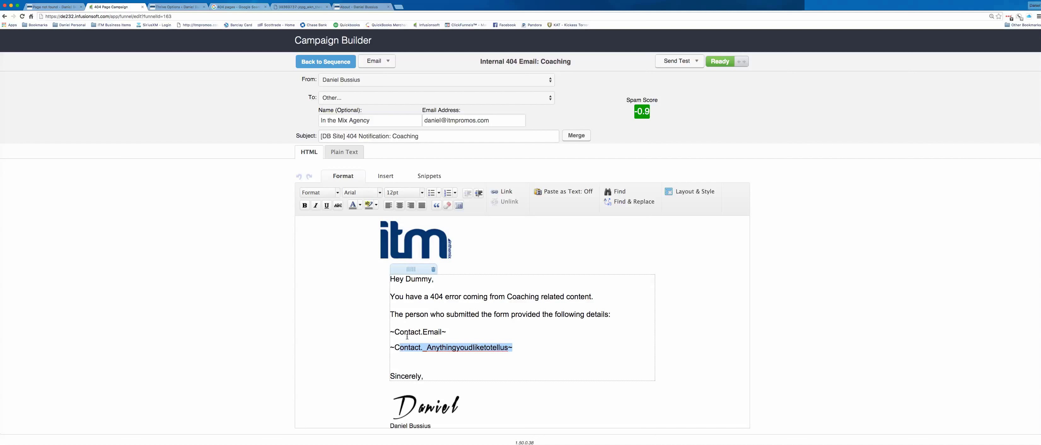
scroll(407, 336, up, 1)
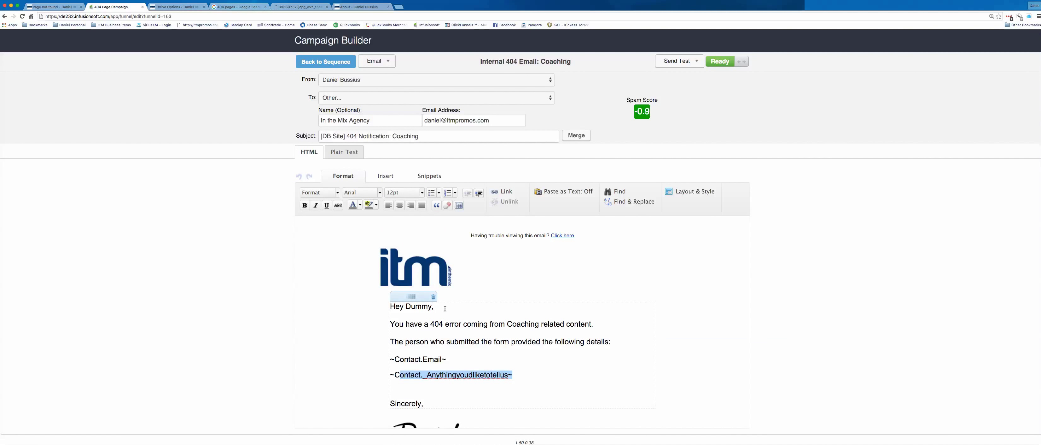
click(438, 305)
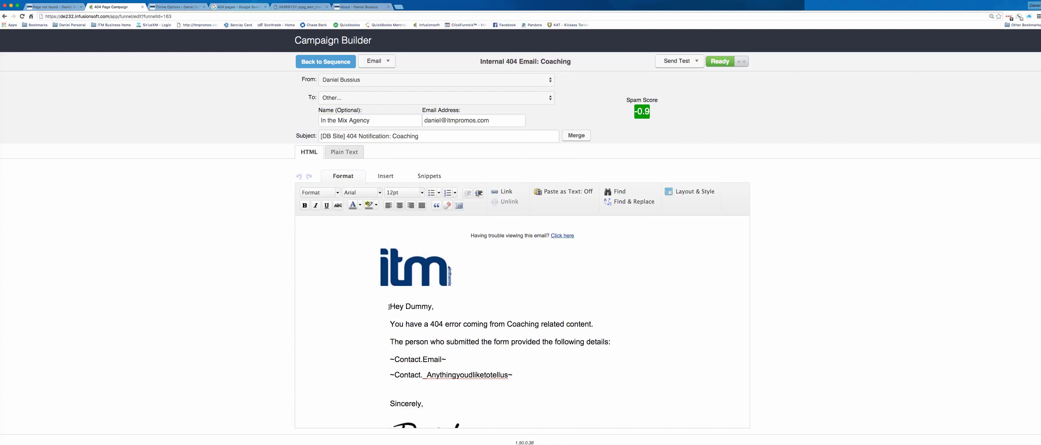
triple_click(482, 306)
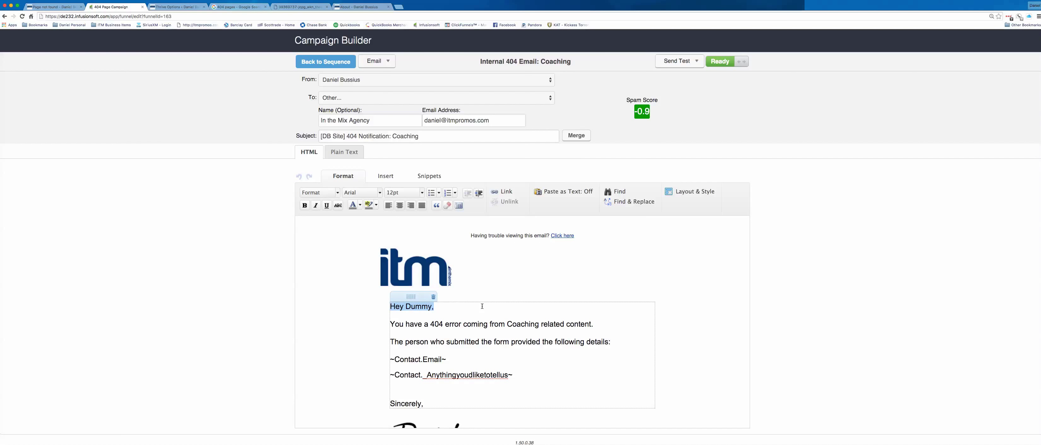
drag(481, 315, 543, 359)
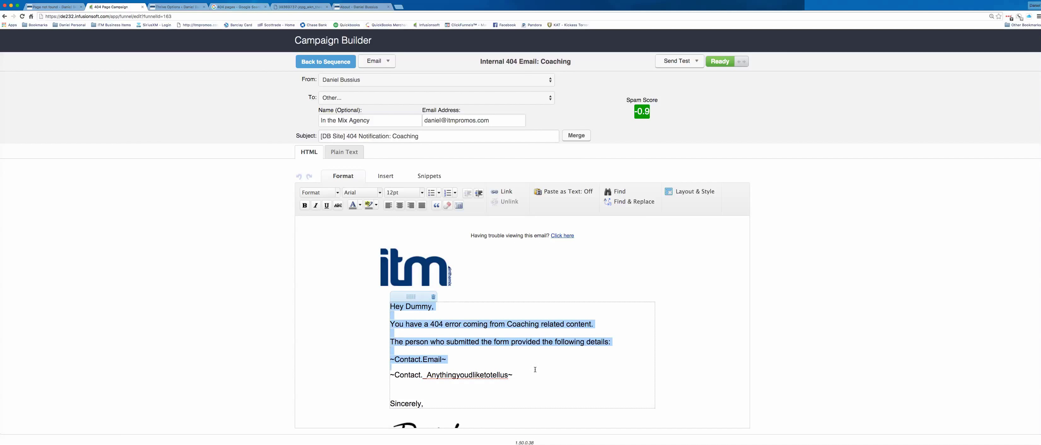
drag(535, 369, 532, 373)
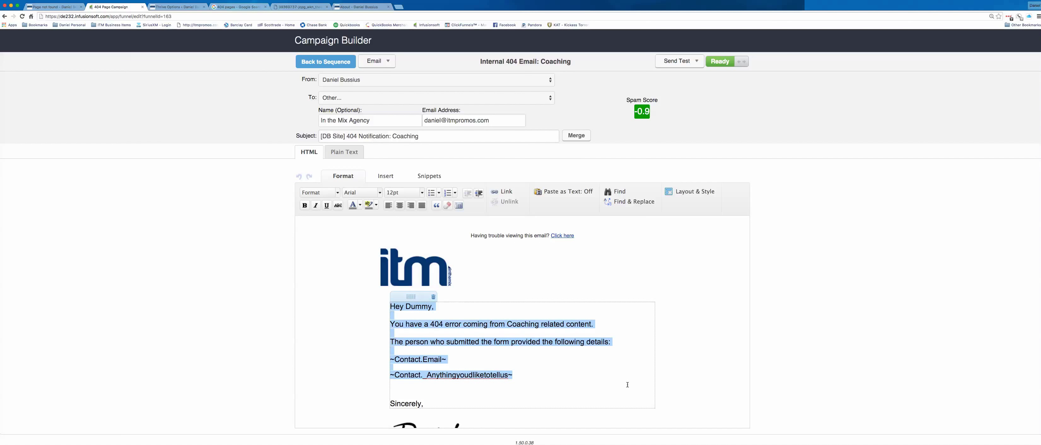
scroll(628, 384, down, 4)
scroll(627, 384, up, 4)
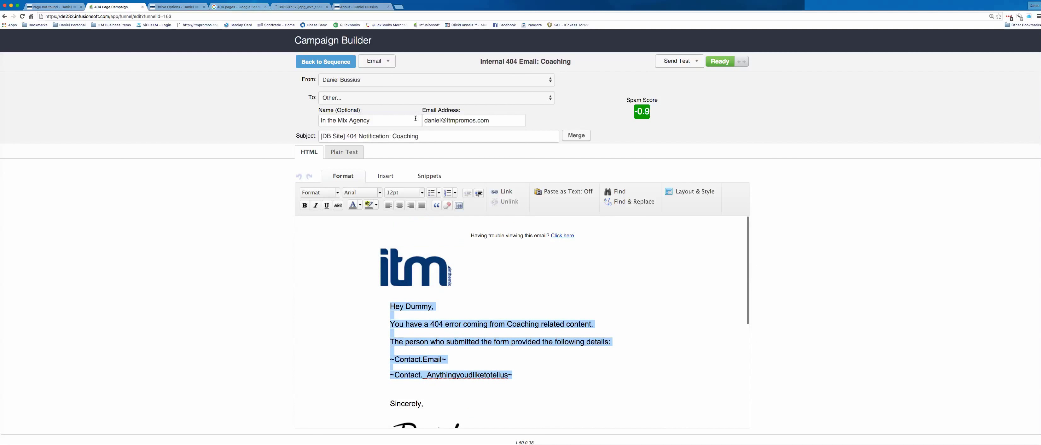
Check the agency sender name, 'Other…' recipient address and '[DB Site]' subject, then return to the campaign
drag(392, 120, 341, 119)
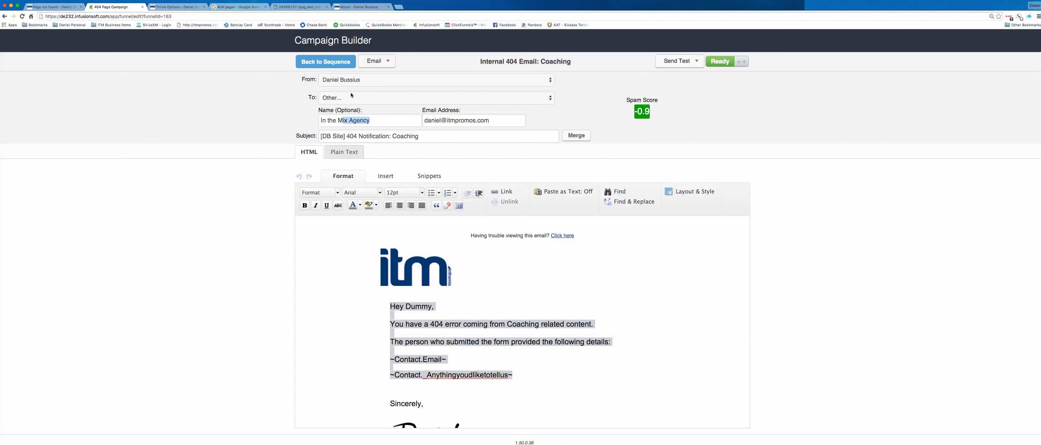
click(497, 97)
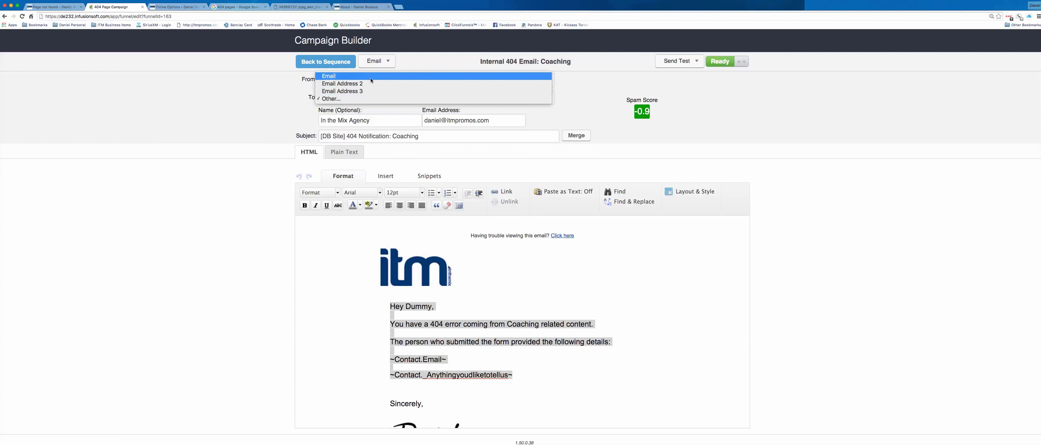
click(275, 105)
drag(492, 122, 408, 122)
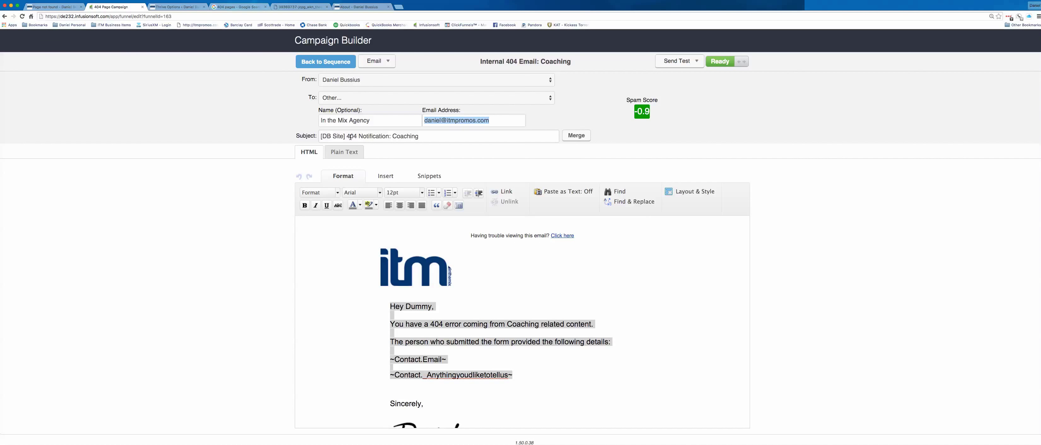
drag(347, 136, 320, 136)
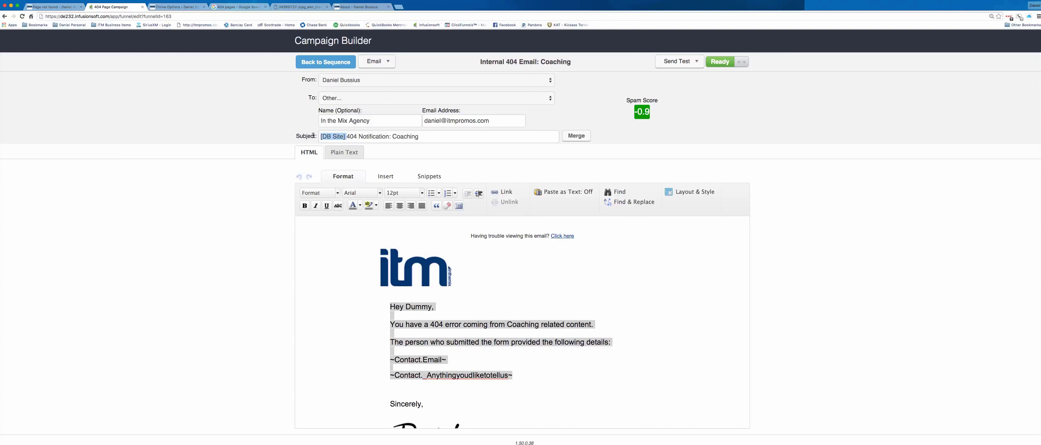
drag(346, 136, 392, 137)
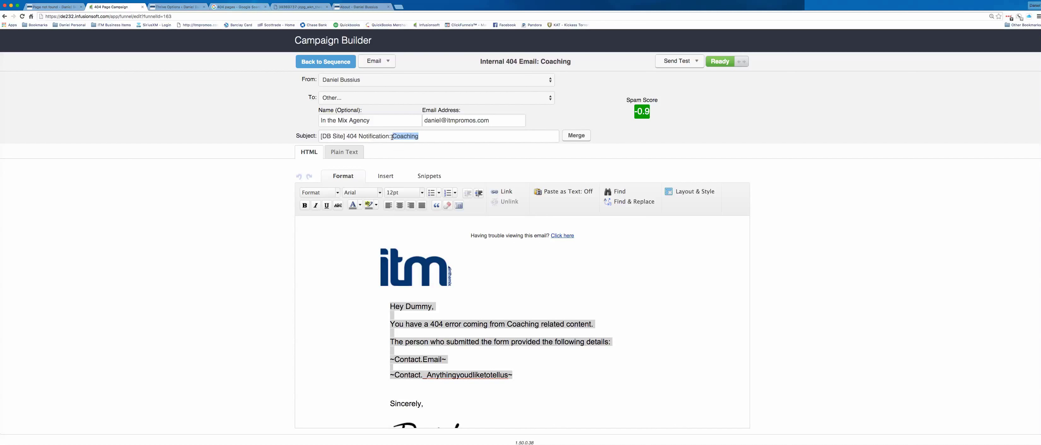
click(311, 61)
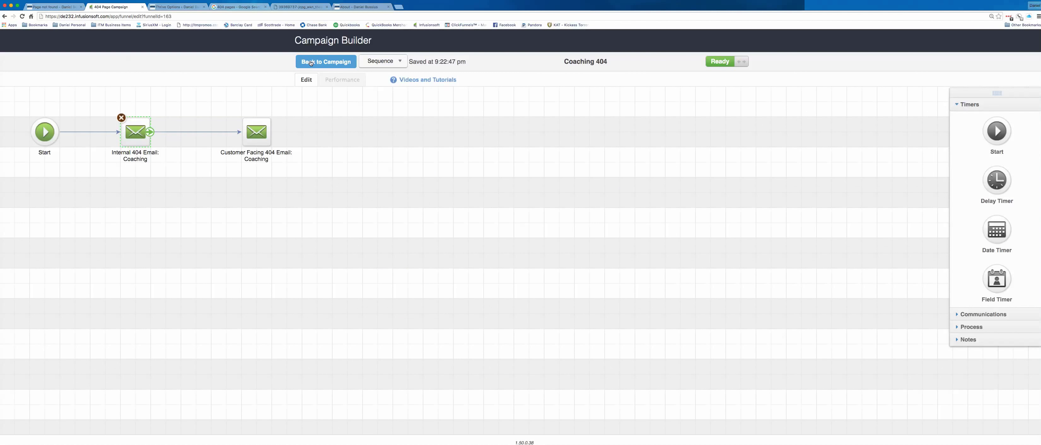
click(311, 61)
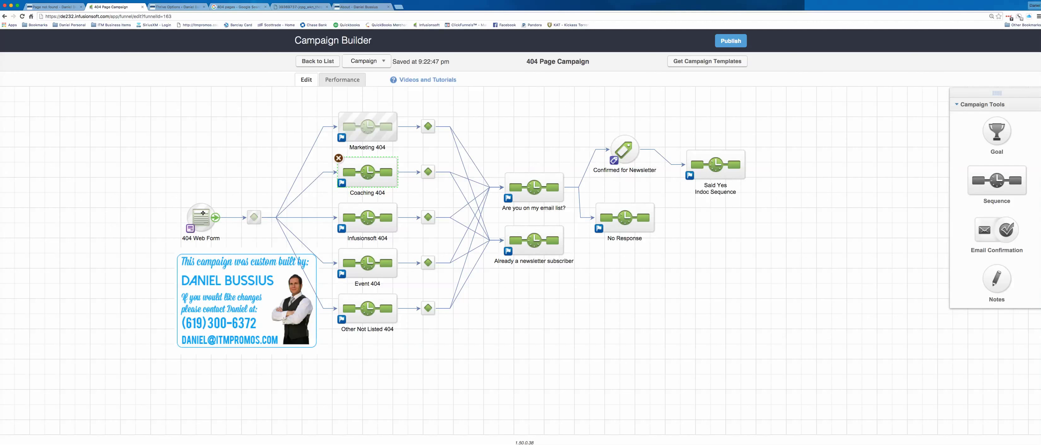
Reopen the 404 Web Form settings to check the notification recipient and subject, then go back
double_click(203, 212)
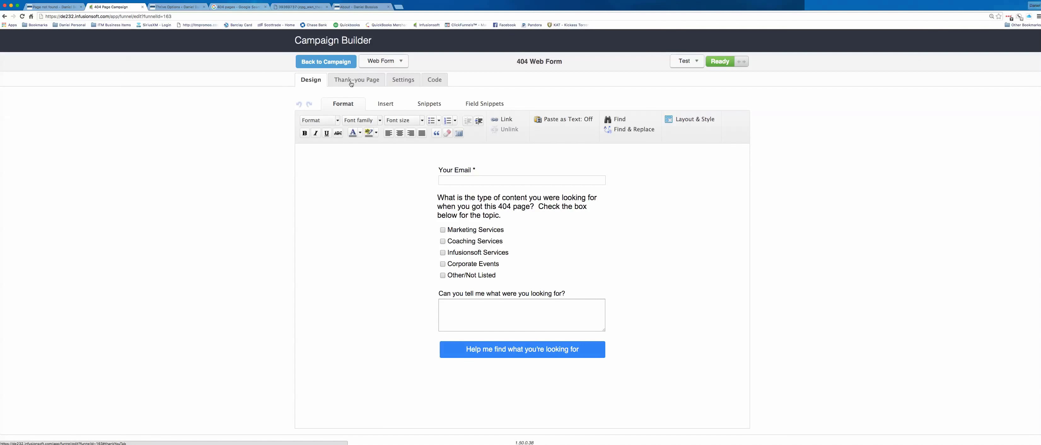
click(402, 80)
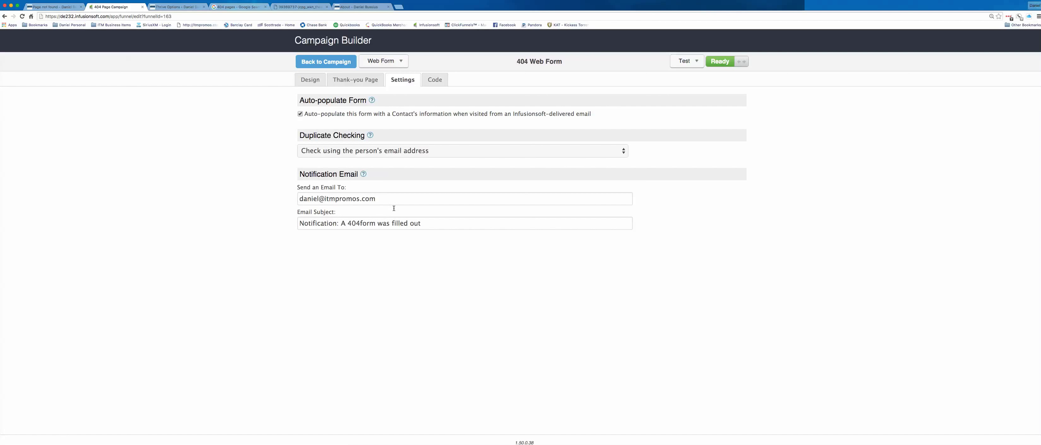
drag(401, 201, 288, 199)
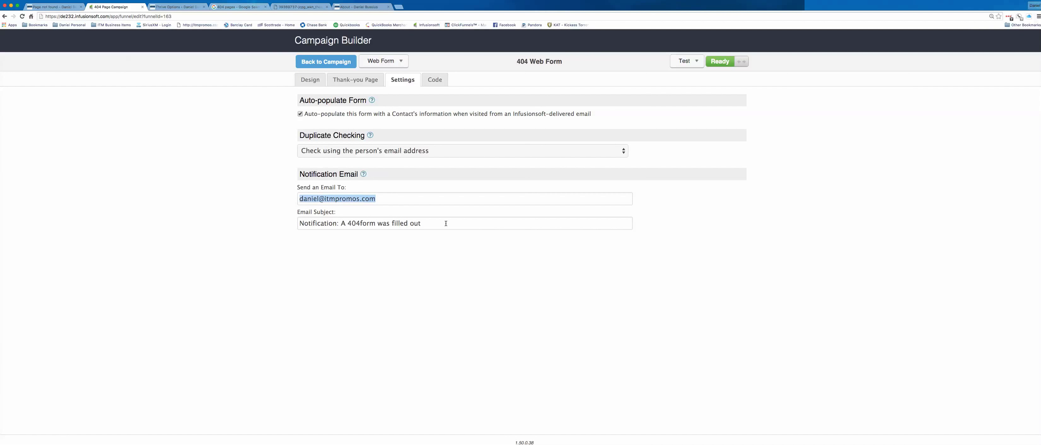
drag(446, 223, 295, 224)
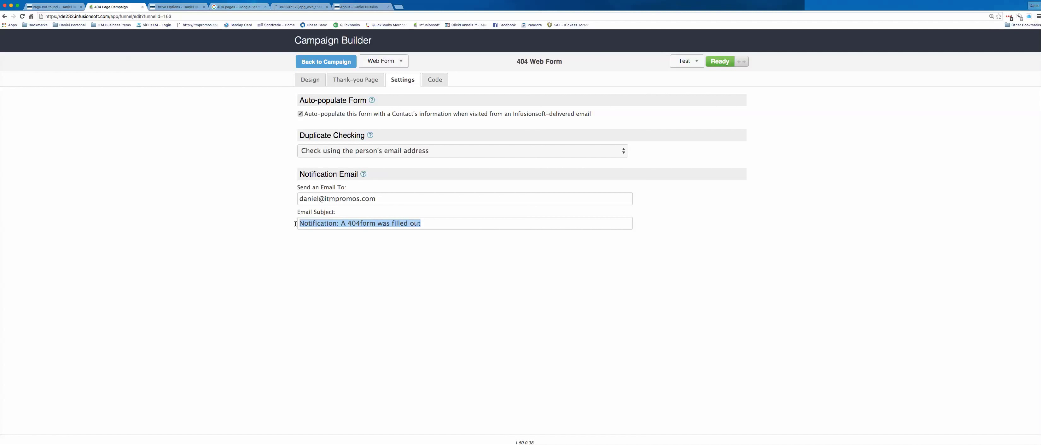
drag(388, 199, 284, 199)
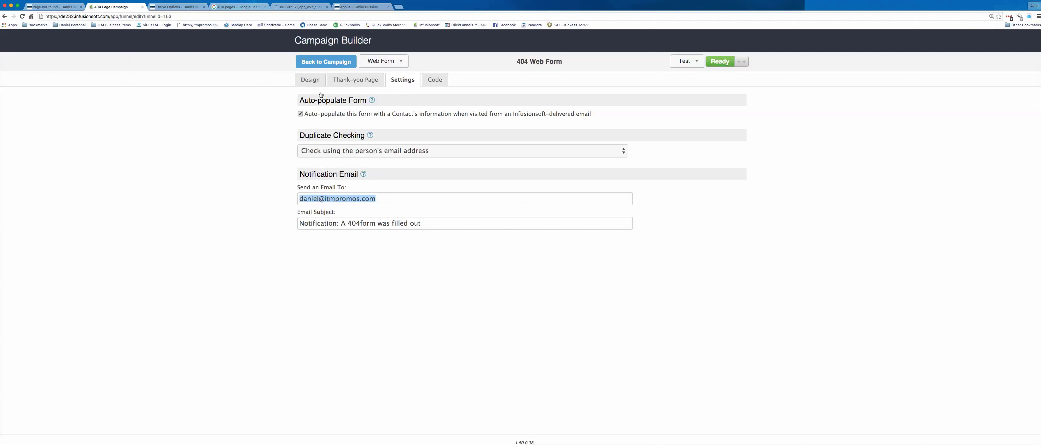
click(323, 61)
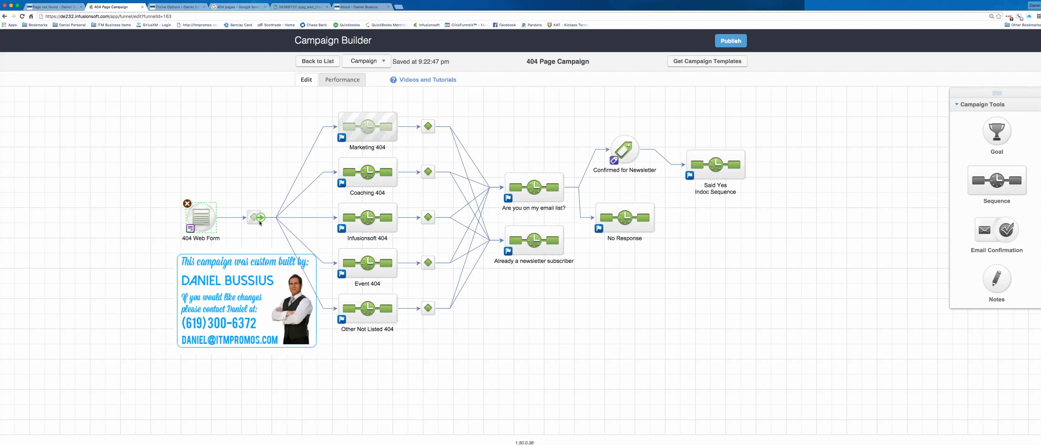
double_click(359, 128)
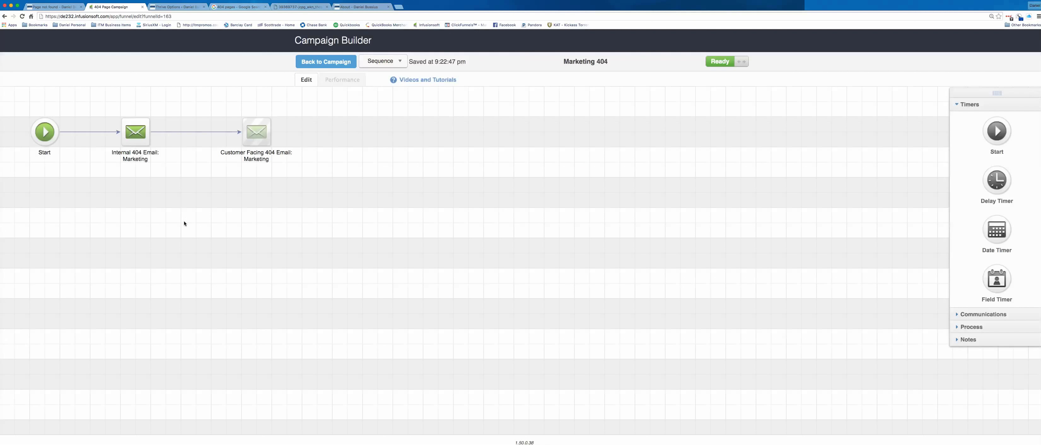
drag(191, 216, 101, 95)
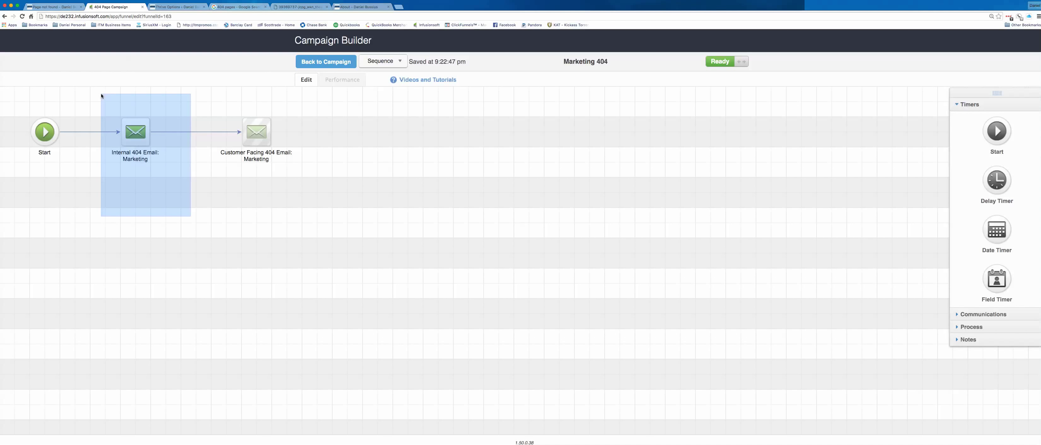
drag(101, 96, 307, 96)
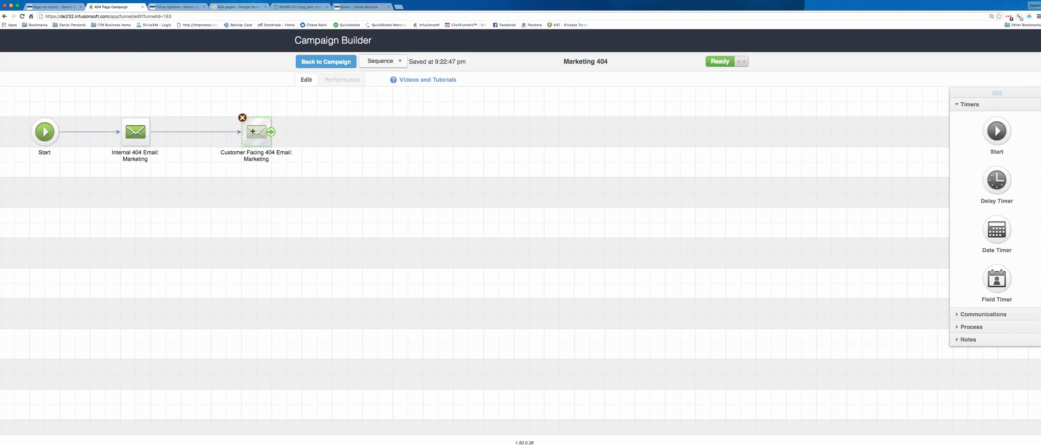
click(325, 61)
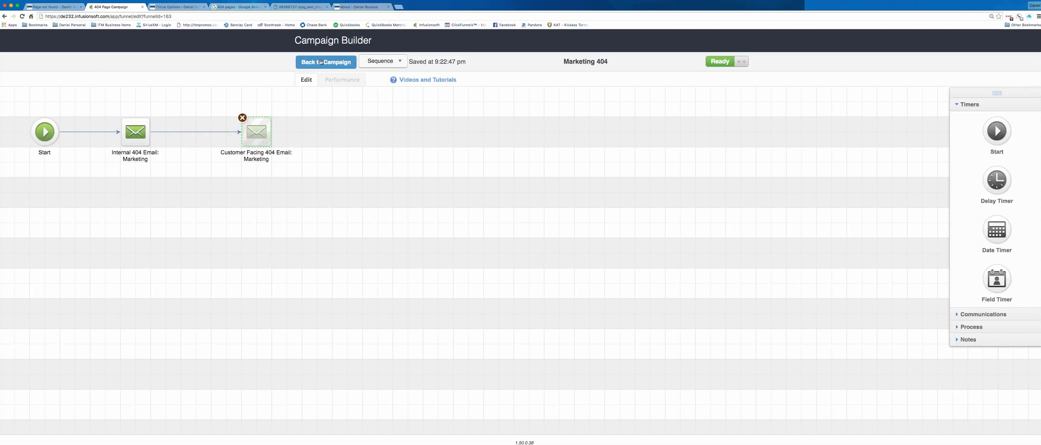
drag(309, 112, 406, 334)
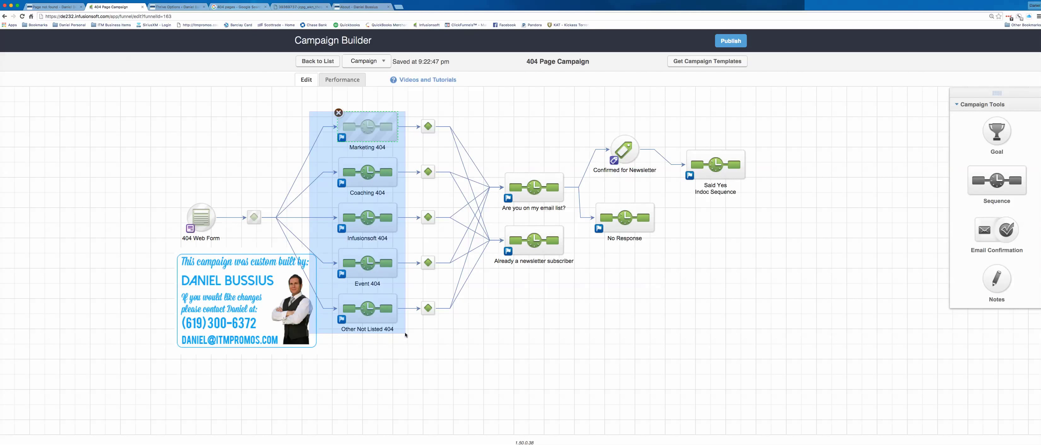
Open the Marketing 404 sequence and select its Customer Facing 404 Email step
drag(406, 335, 372, 140)
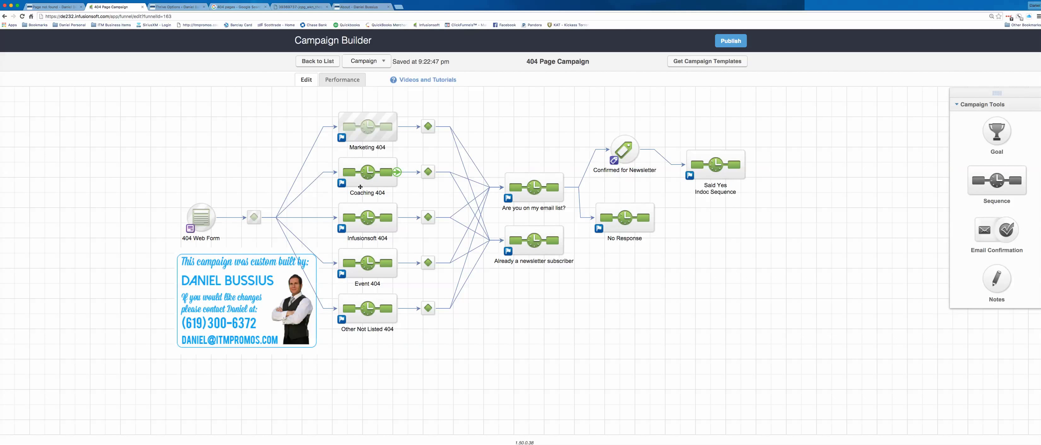
right_click(368, 125)
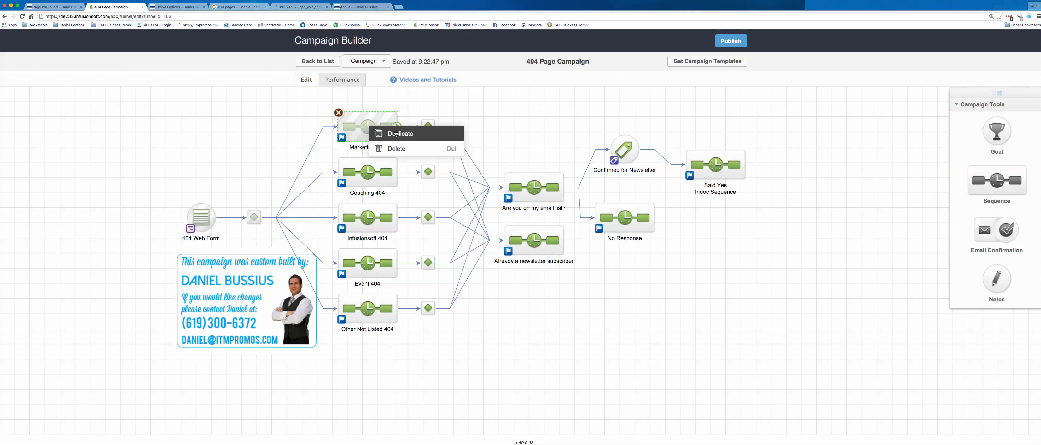
key(Escape)
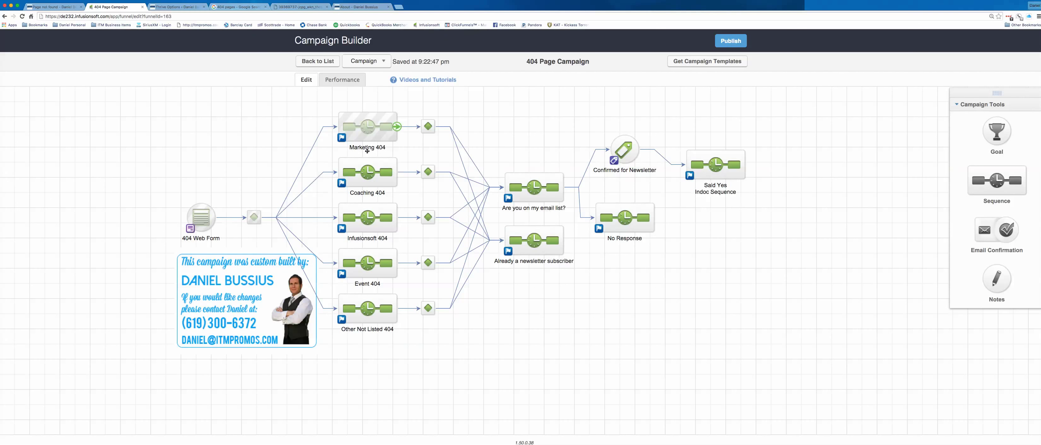
double_click(378, 140)
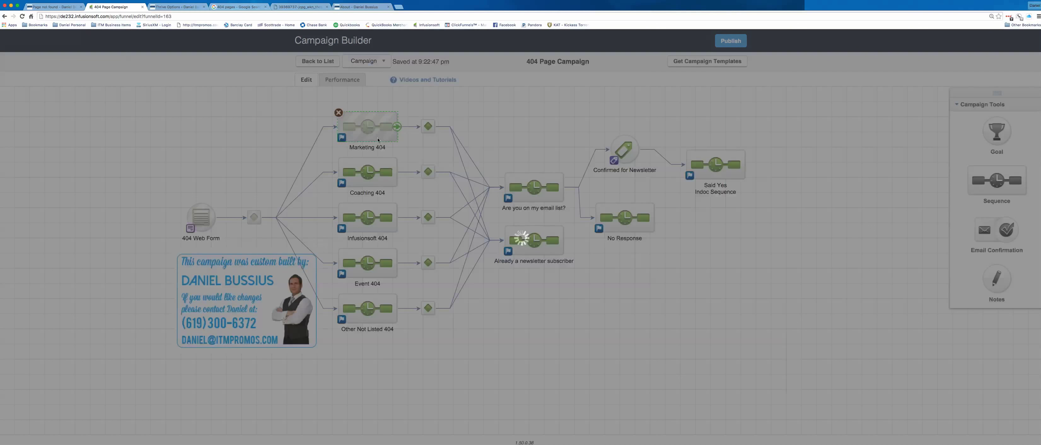
drag(214, 93, 321, 201)
Open the marketing email, check its 'Thanks for the head's up!' subject, and read the body through 'Heck yes!'
double_click(256, 134)
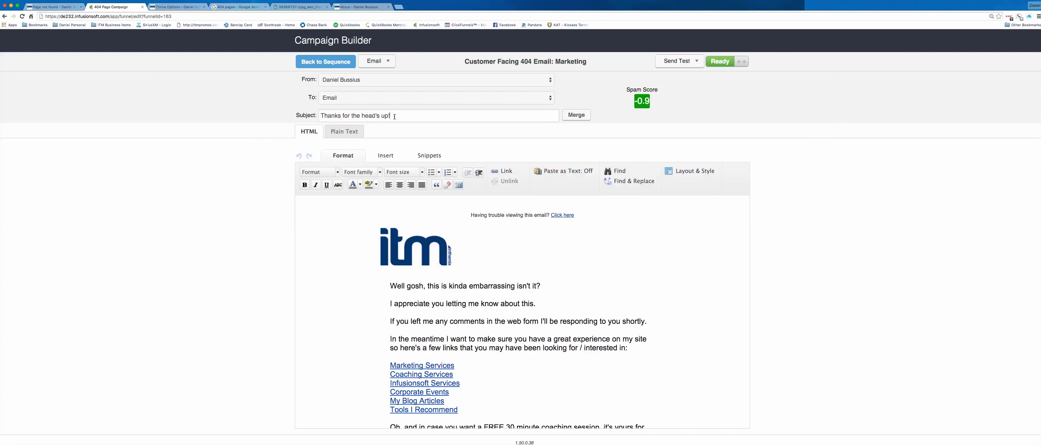
drag(394, 117, 302, 117)
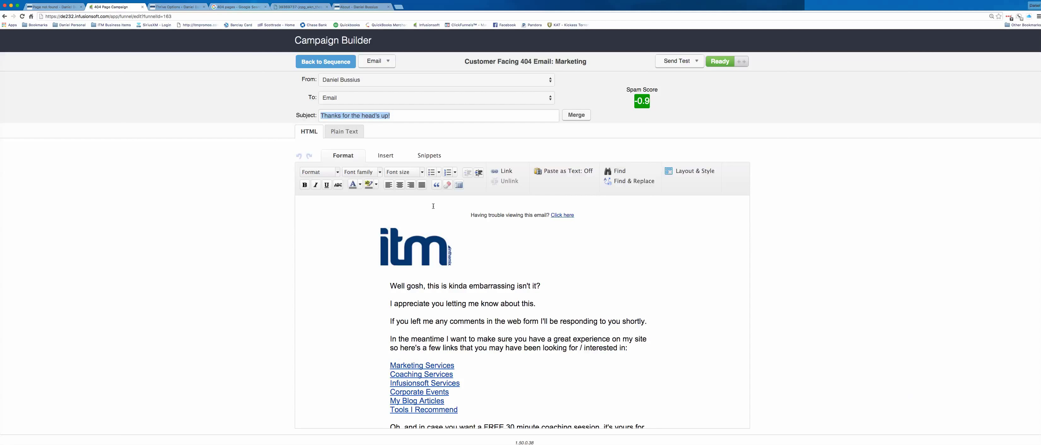
mouse_move(526, 291)
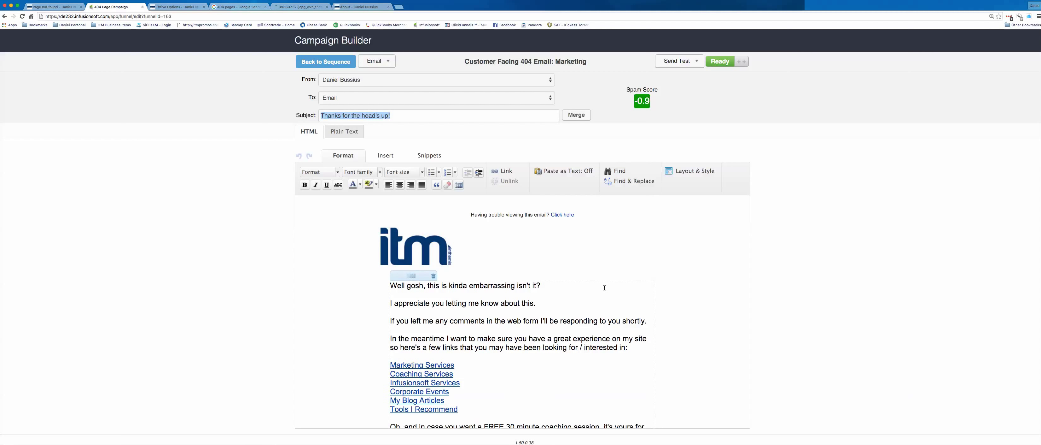
scroll(566, 283, down, 1)
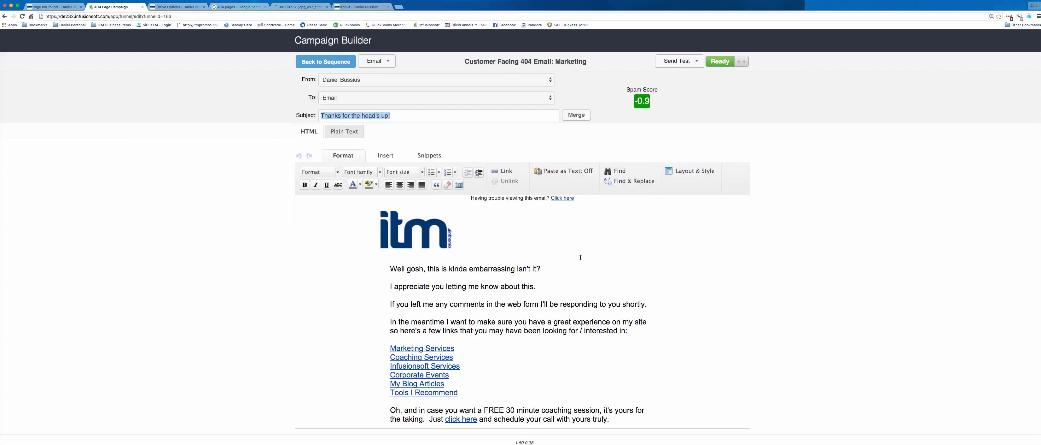
scroll(562, 267, down, 2)
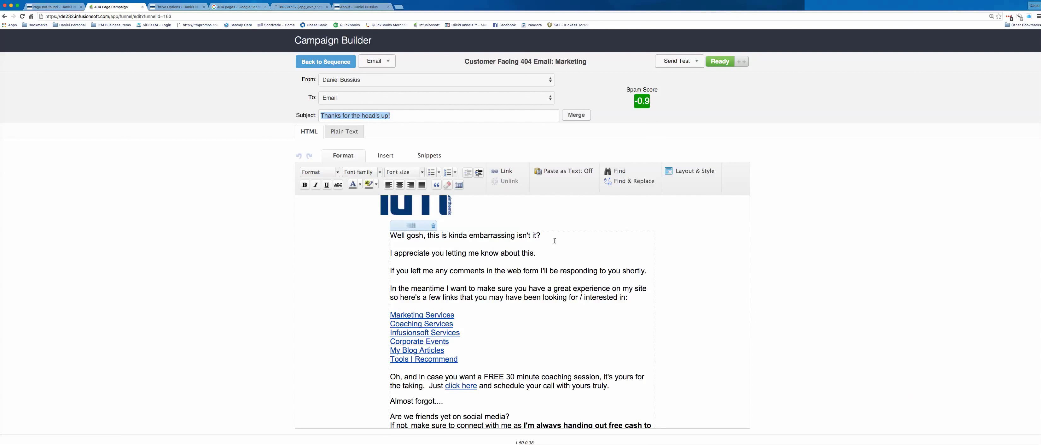
scroll(544, 260, down, 1)
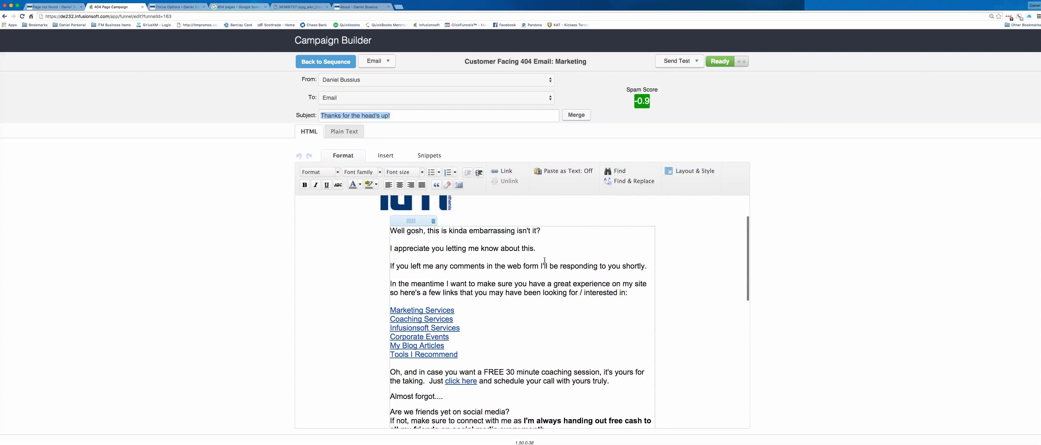
scroll(544, 260, down, 2)
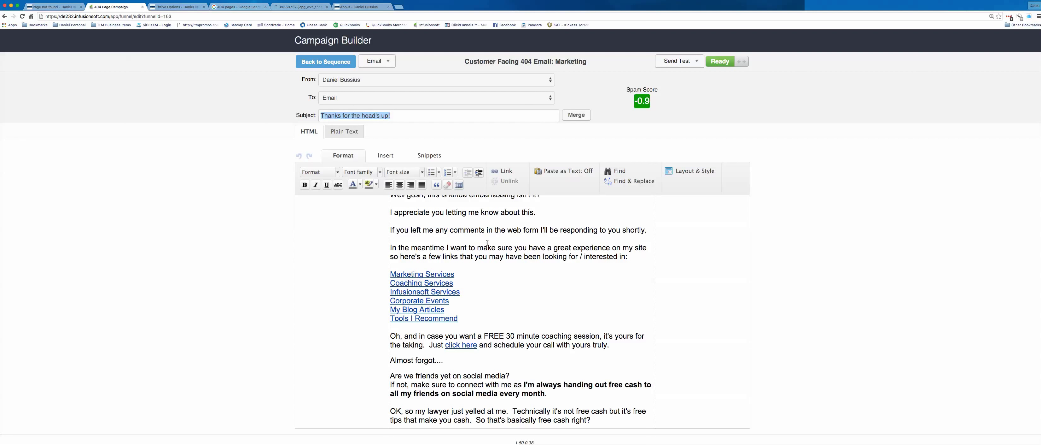
scroll(487, 242, down, 2)
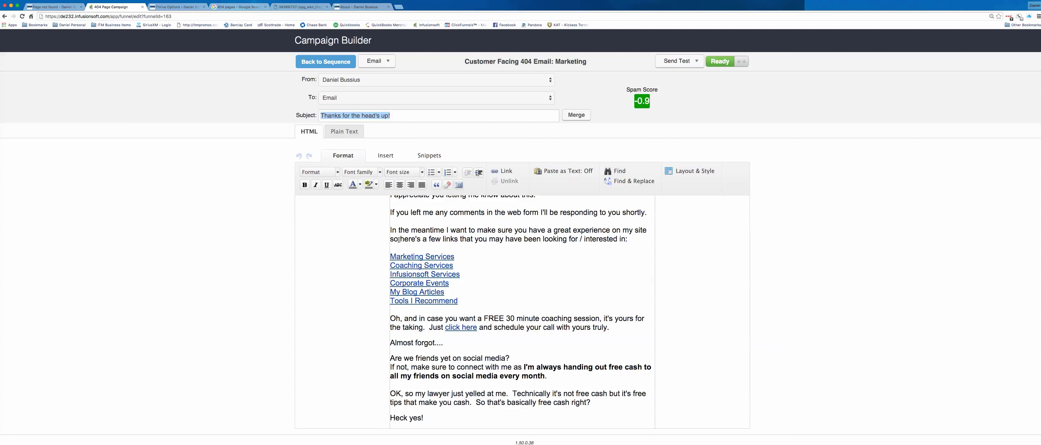
drag(491, 229, 605, 229)
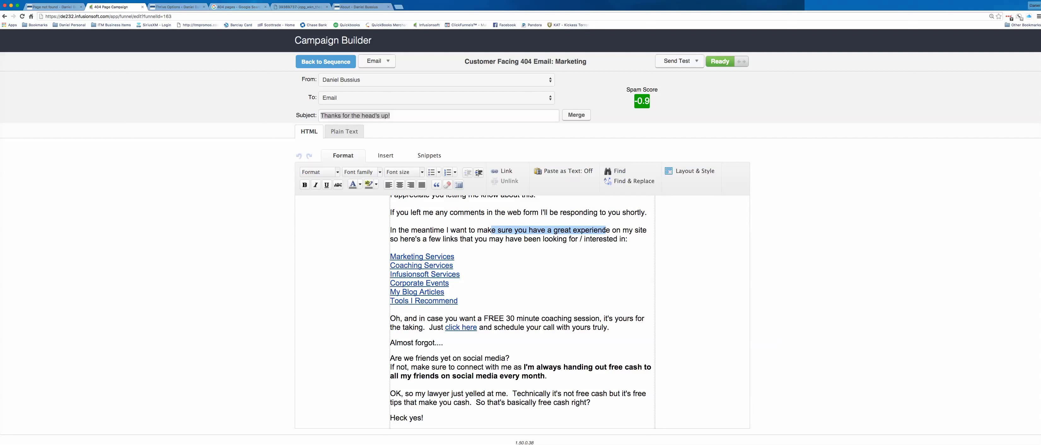
drag(606, 229, 605, 229)
drag(418, 241, 415, 252)
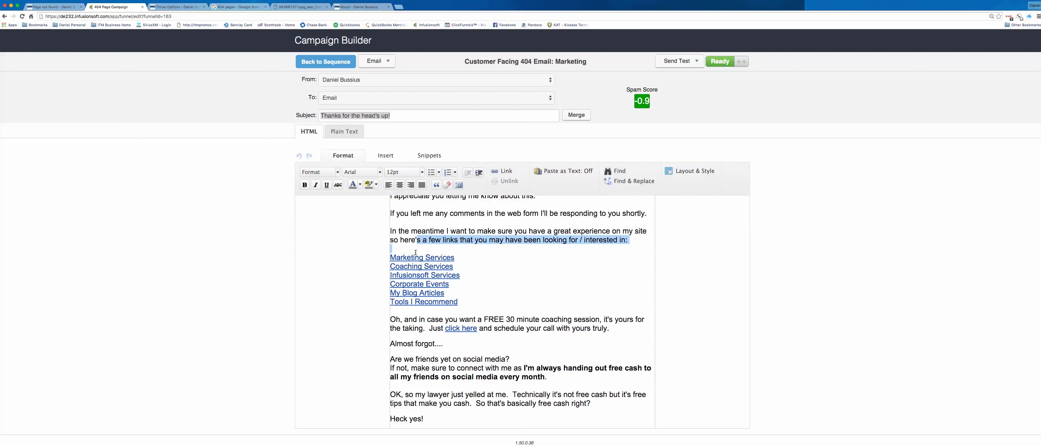
drag(416, 252, 465, 294)
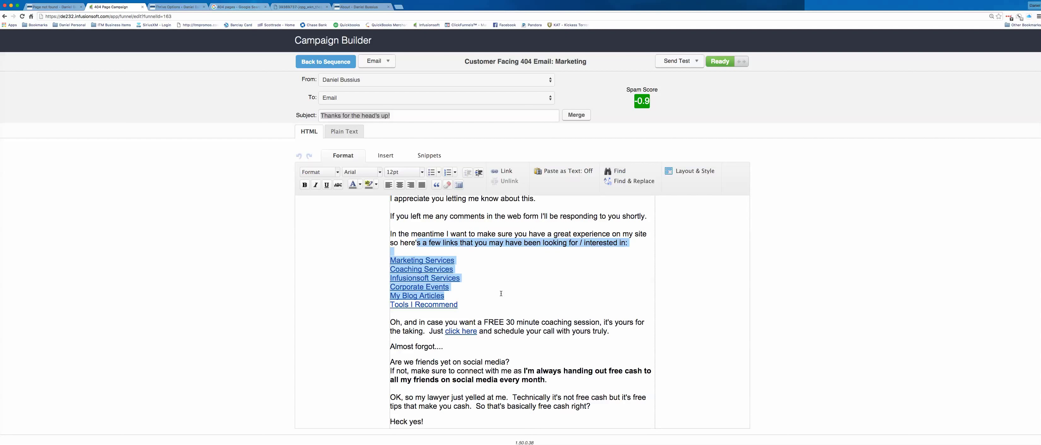
Highlight the free coaching session paragraph in the marketing 404 email
click(475, 278)
scroll(525, 295, down, 2)
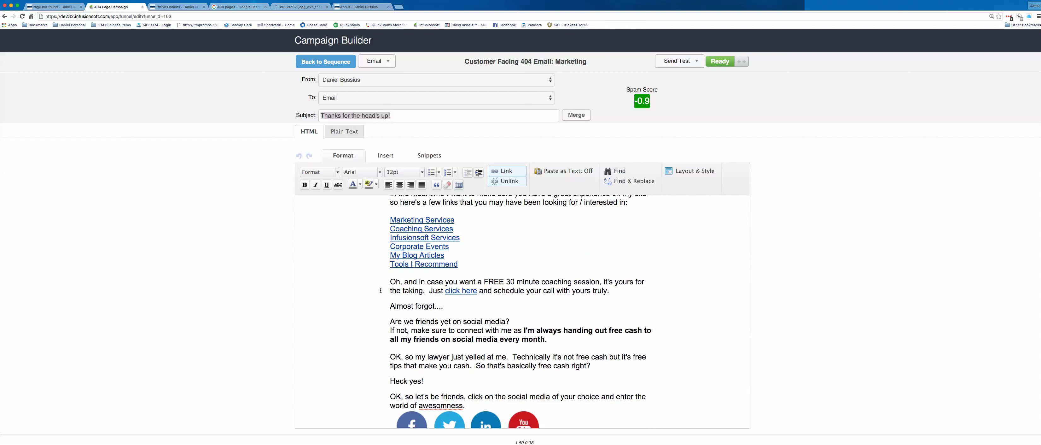
drag(390, 280, 544, 290)
click(541, 276)
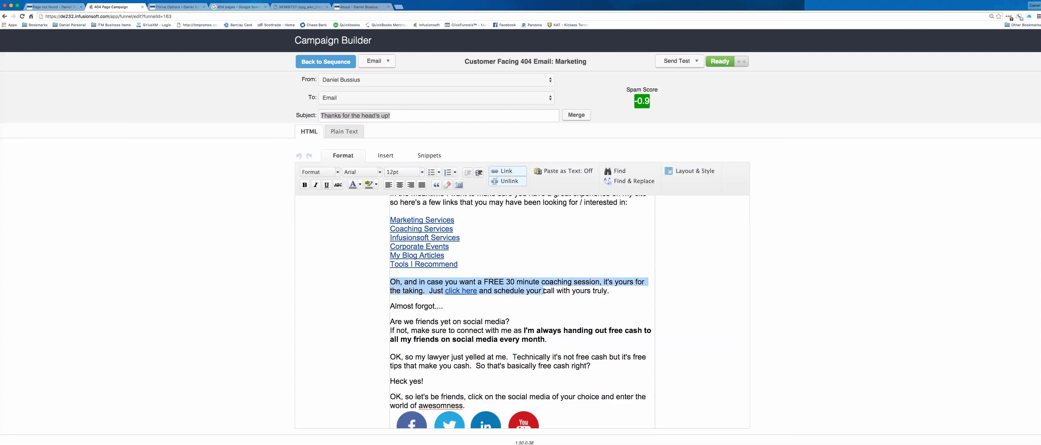
drag(544, 290, 618, 290)
scroll(509, 263, up, 5)
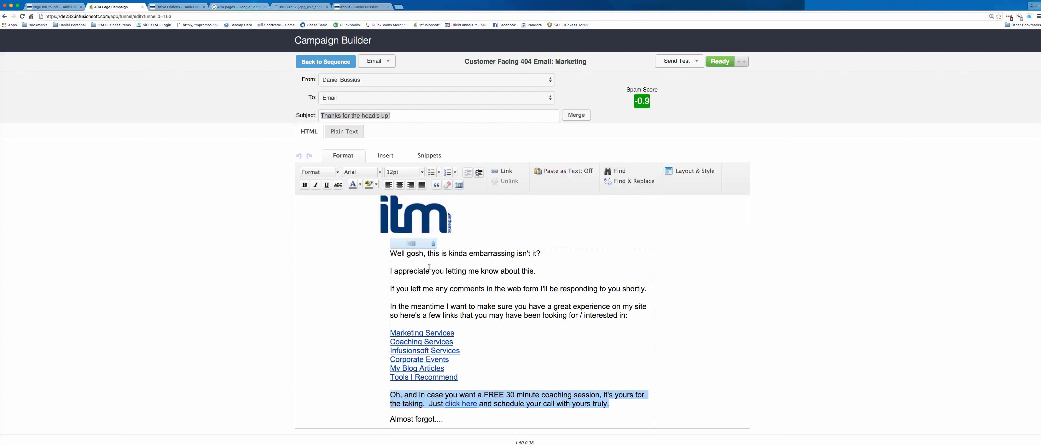
scroll(429, 267, down, 3)
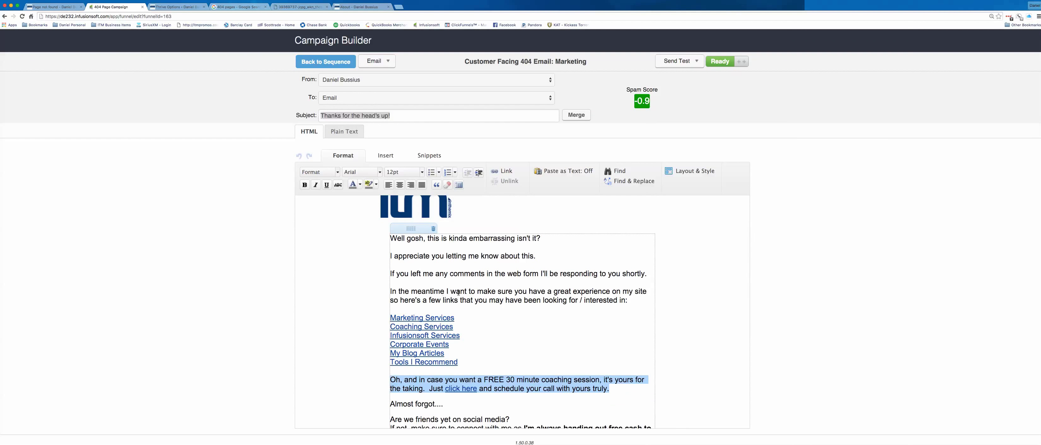
scroll(459, 292, up, 1)
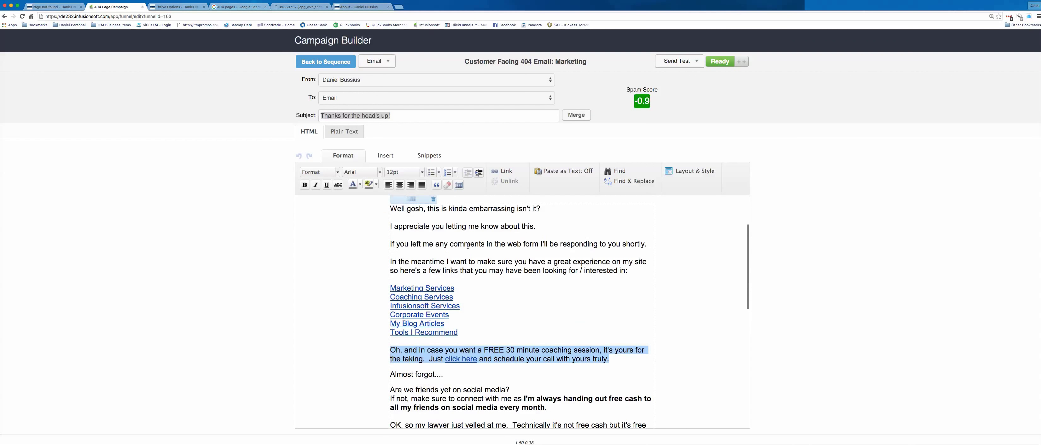
Place the insertion point between 'in' and 'case' in the coaching-session paragraph
drag(458, 244, 598, 243)
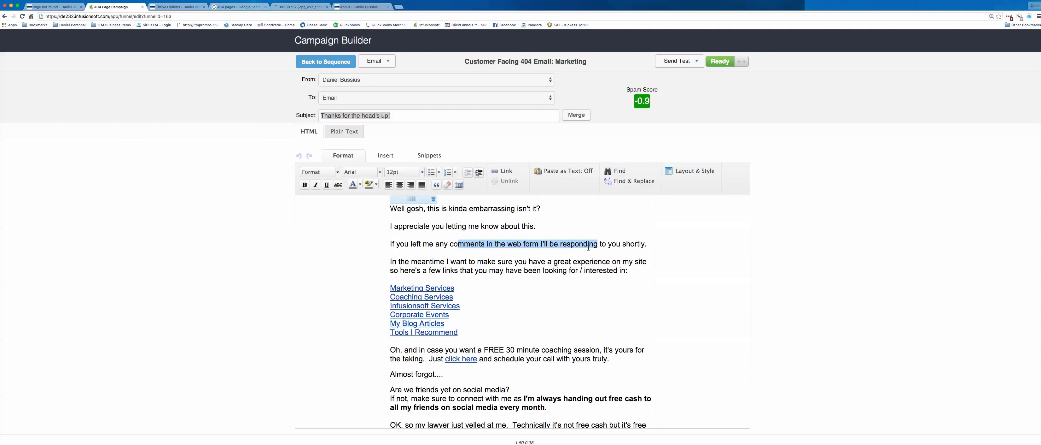
scroll(575, 260, down, 5)
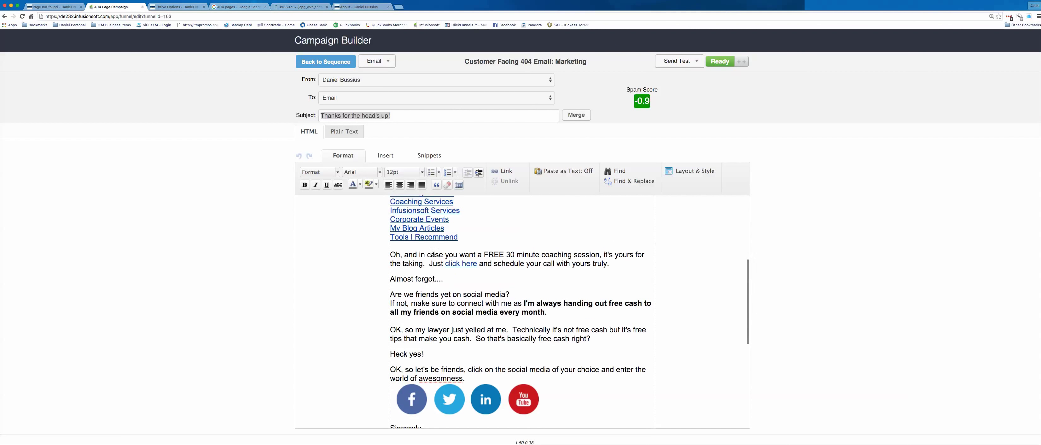
drag(397, 256, 390, 254)
drag(584, 249, 600, 260)
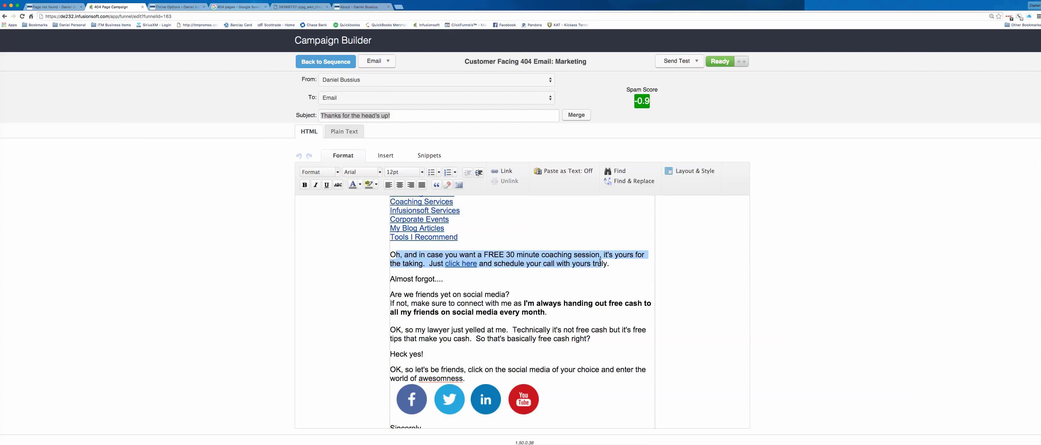
click(425, 255)
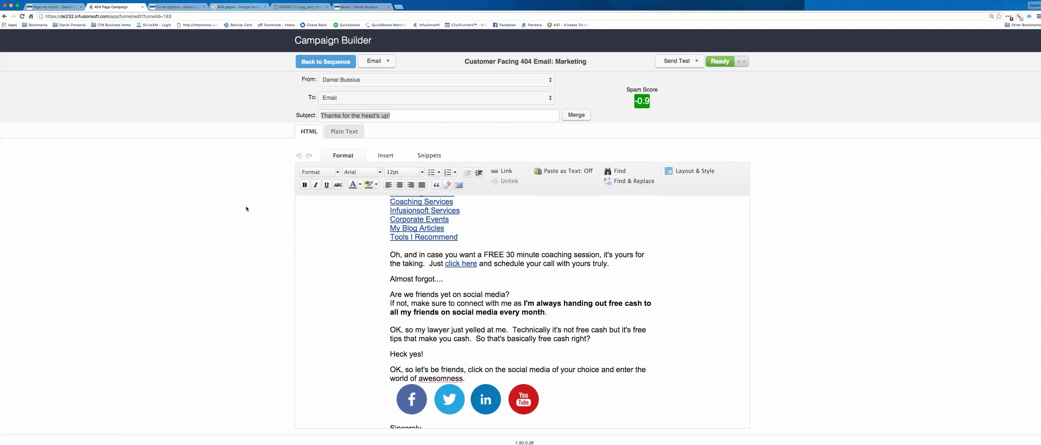
scroll(474, 307, down, 2)
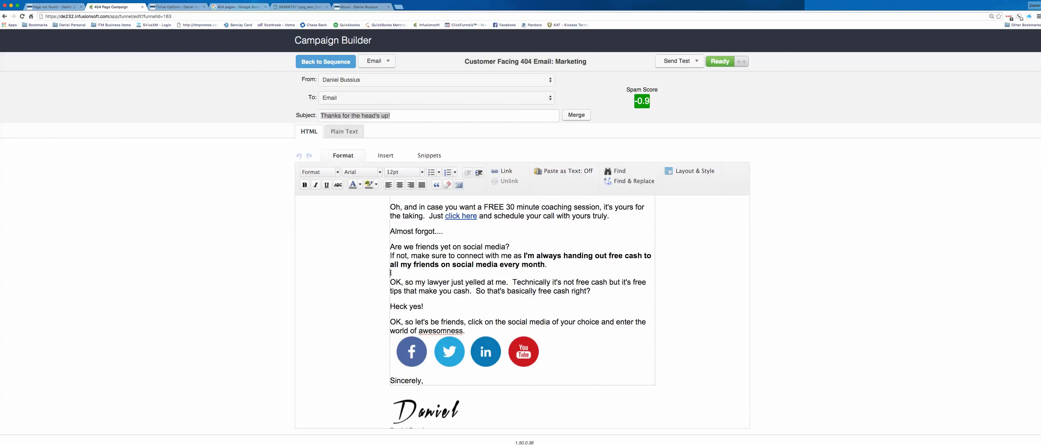
scroll(390, 271, up, 1)
drag(396, 233, 510, 248)
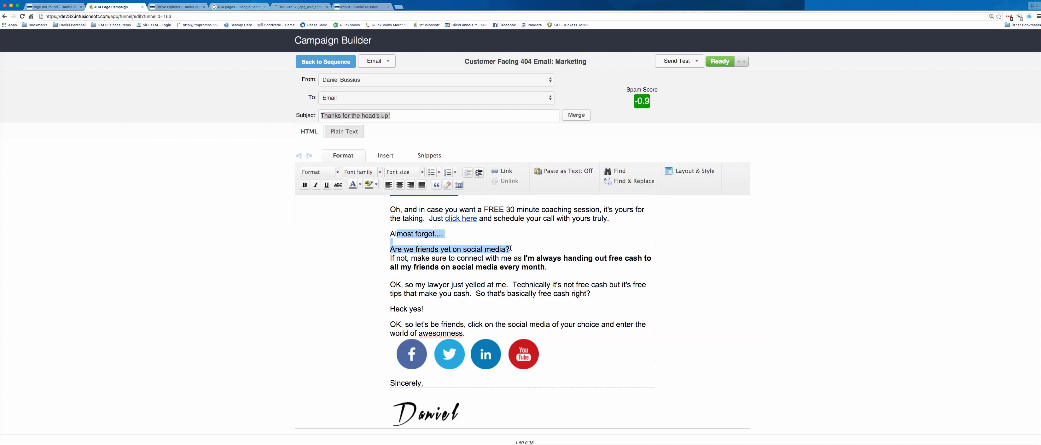
drag(510, 248, 628, 289)
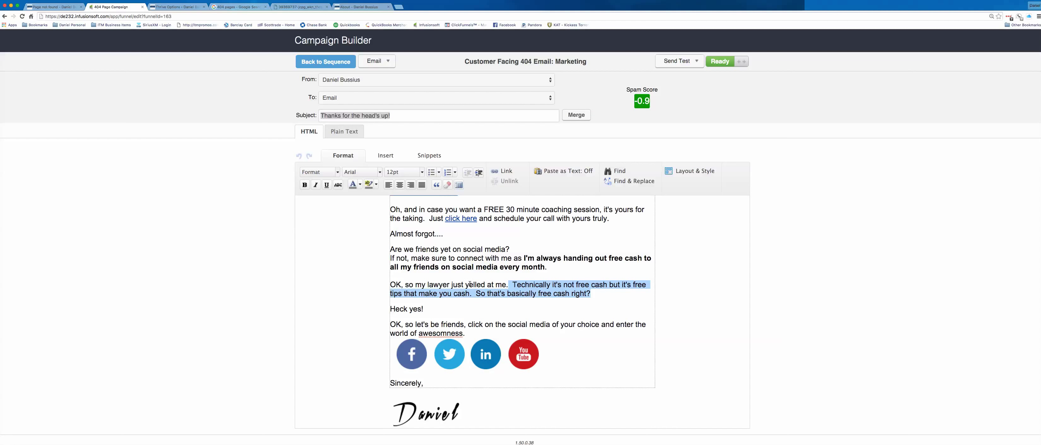
click(467, 334)
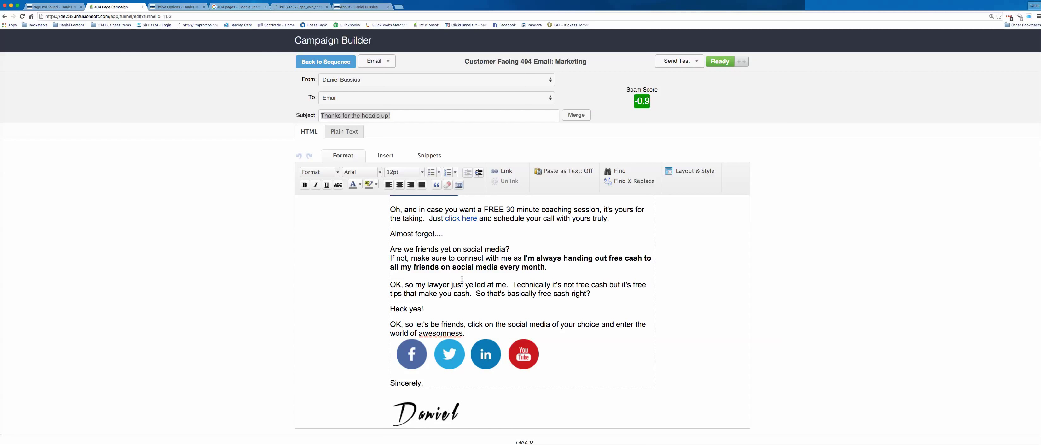
scroll(462, 278, up, 5)
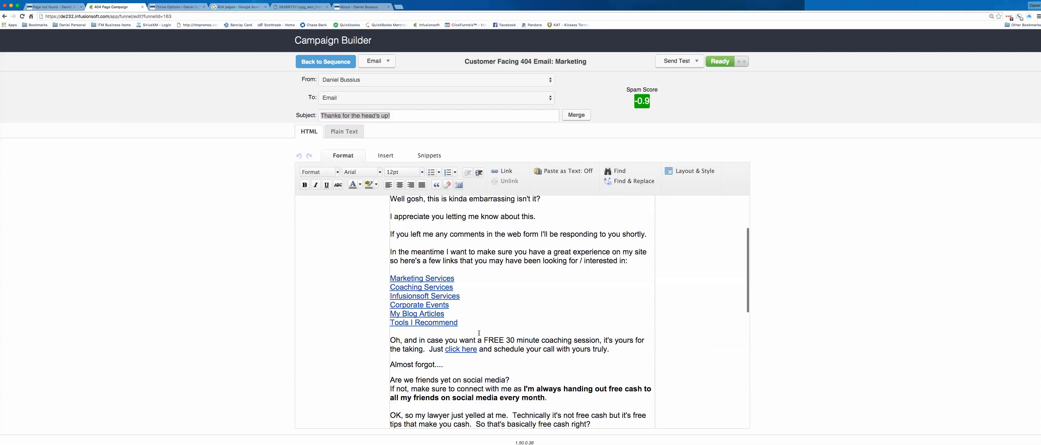
Highlight the email's topic links and coaching paragraph, then return to the Marketing 404 sequence
drag(479, 333, 399, 279)
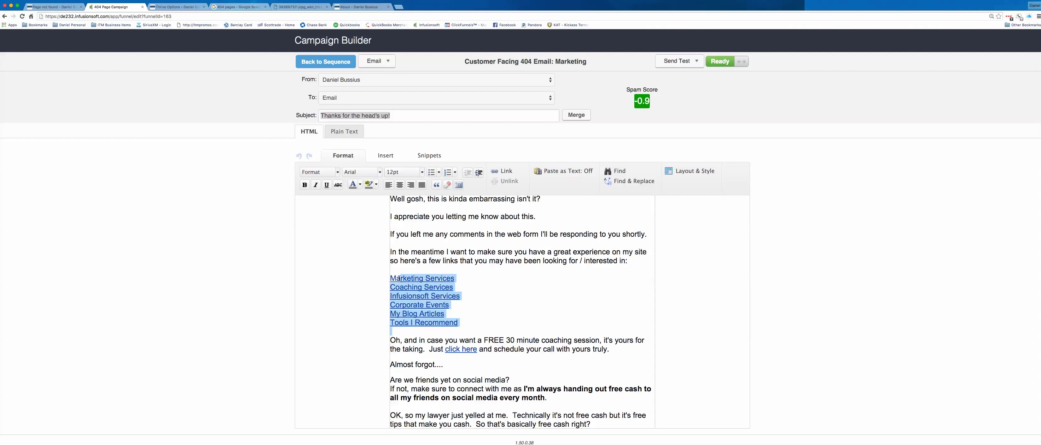
drag(390, 233, 615, 252)
scroll(615, 252, down, 5)
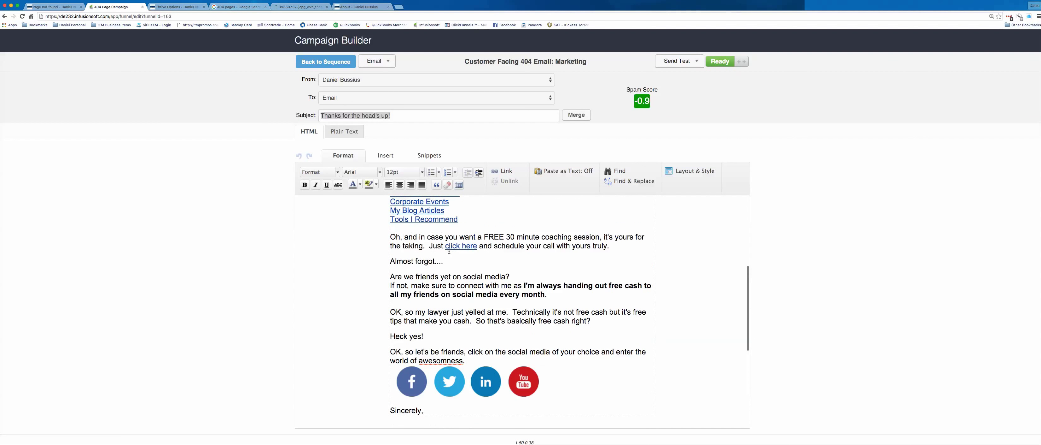
drag(396, 236, 459, 314)
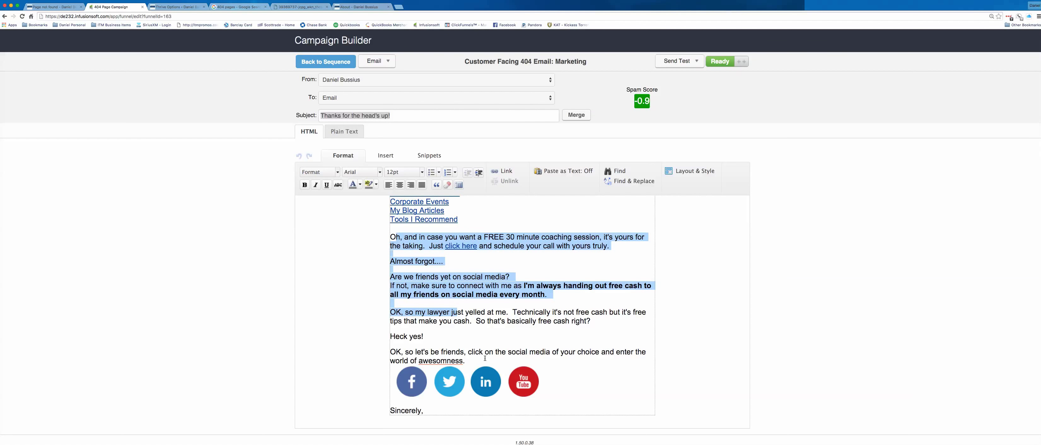
click(325, 61)
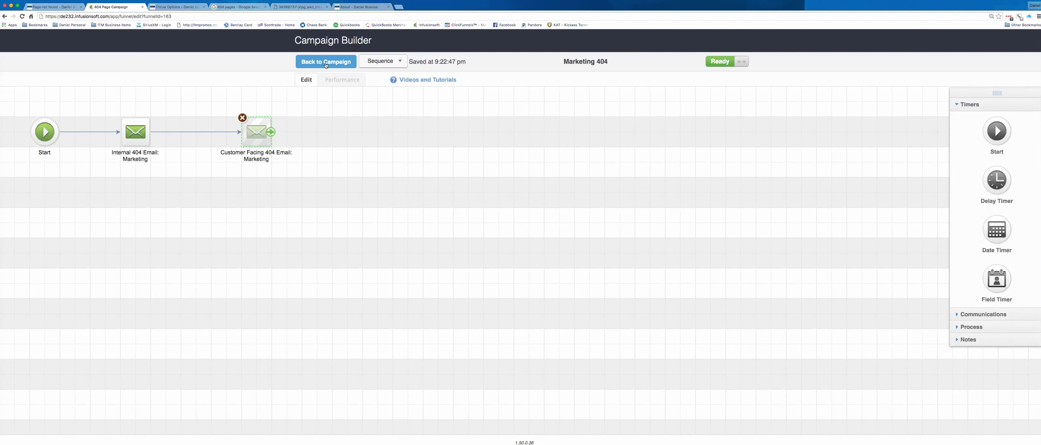
Return to the 404 Page Campaign canvas and highlight the Marketing 404 path
click(326, 61)
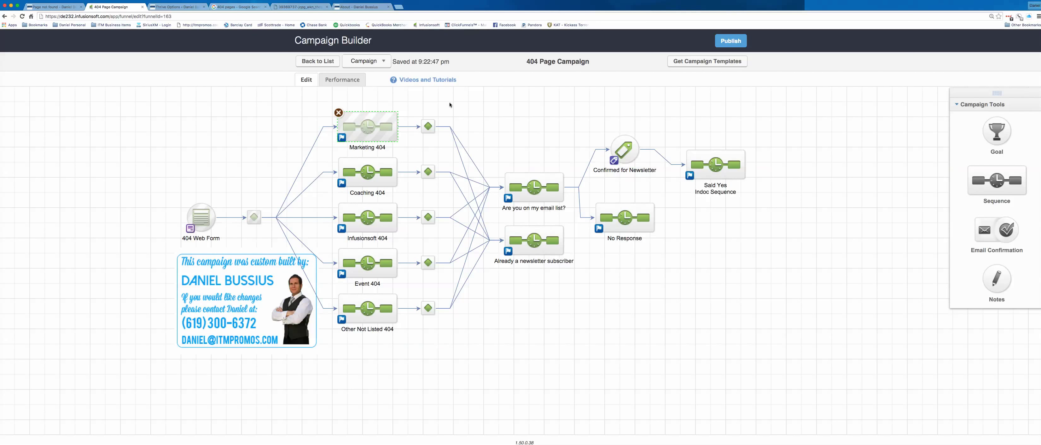
drag(449, 105, 808, 318)
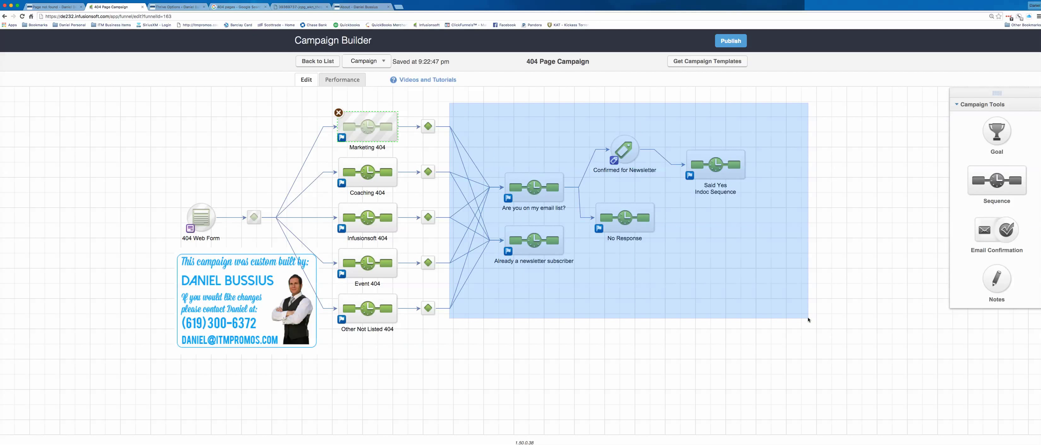
drag(807, 317, 334, 150)
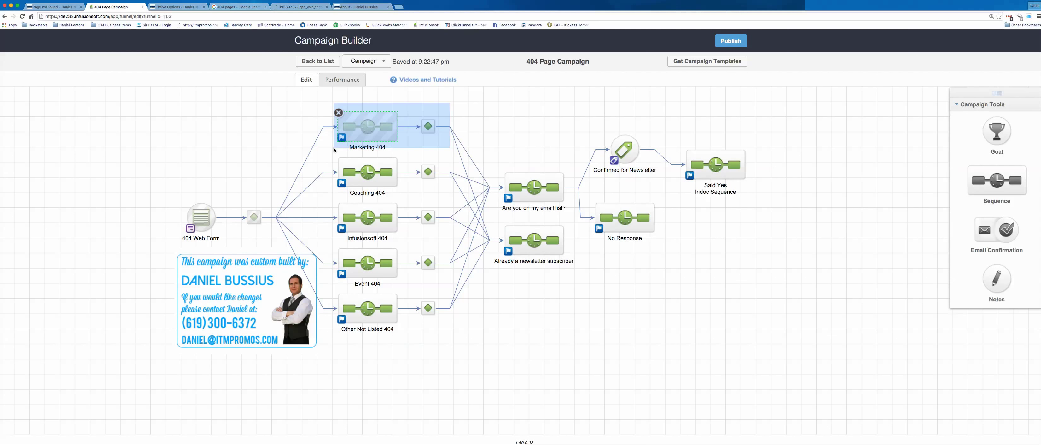
drag(334, 150, 474, 164)
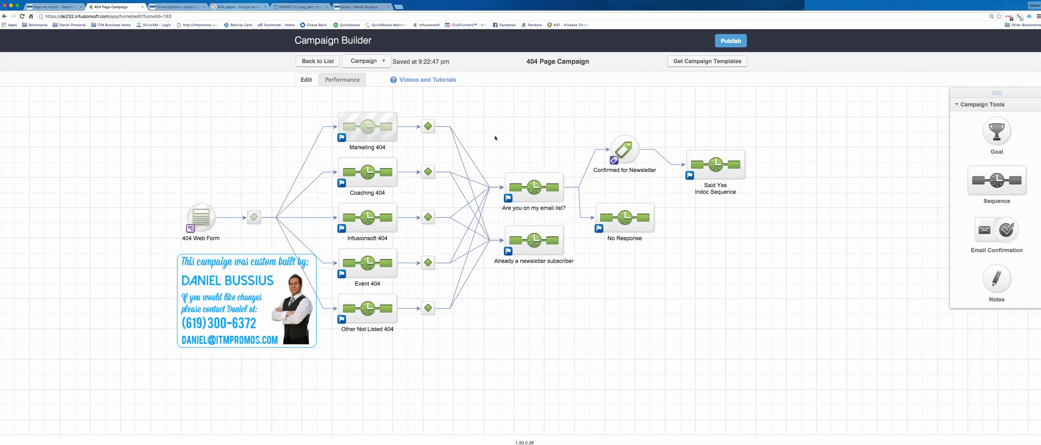
Highlight the email-list check, newsletter subscriber, Said Yes Indoc and No Response sequences
drag(495, 128, 569, 215)
drag(582, 279, 489, 214)
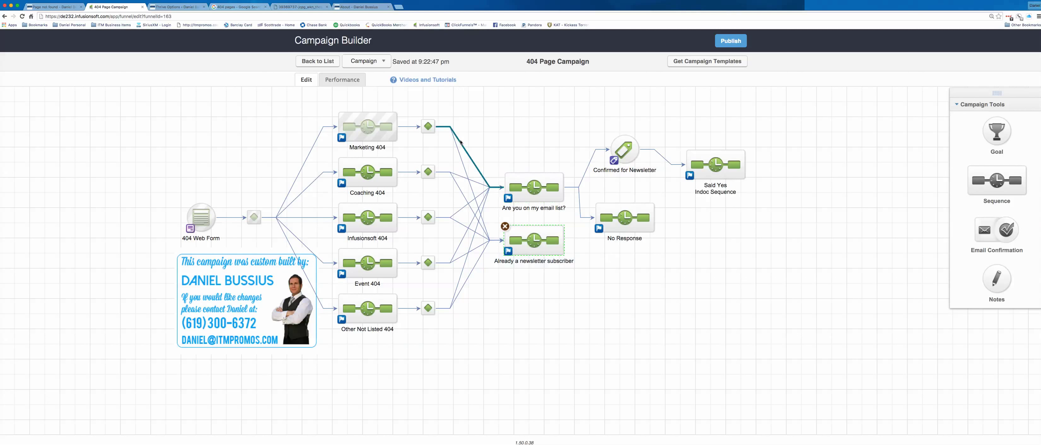
drag(480, 141, 627, 147)
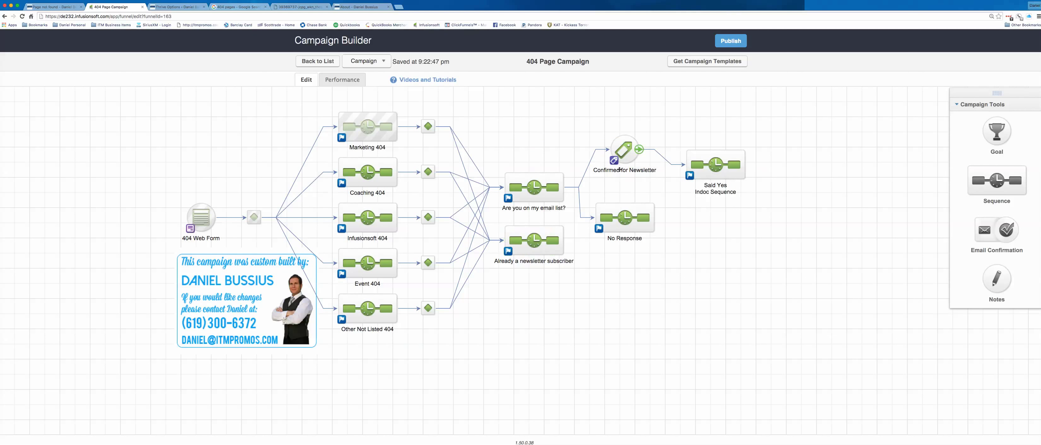
drag(791, 233, 672, 105)
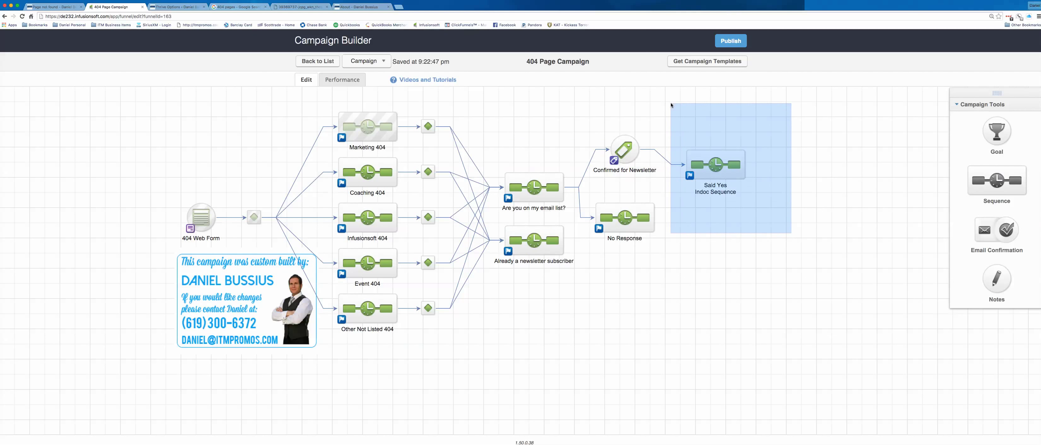
drag(672, 105, 588, 195)
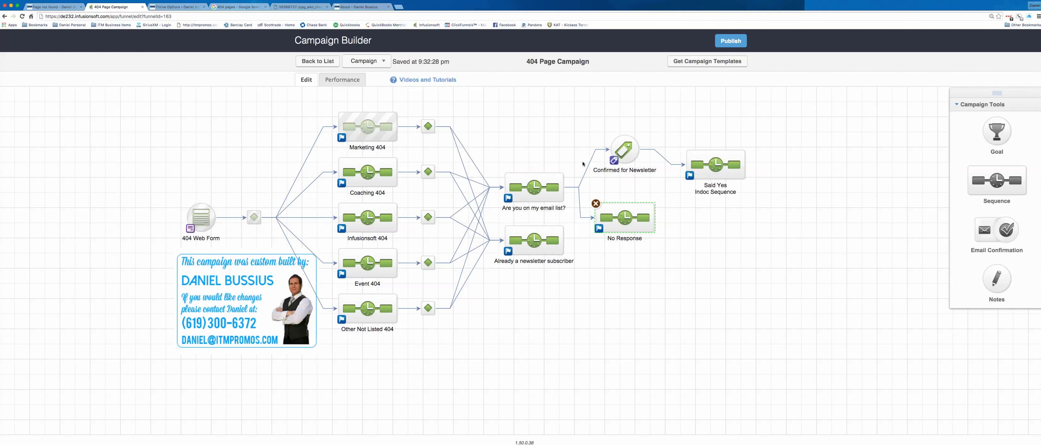
double_click(521, 186)
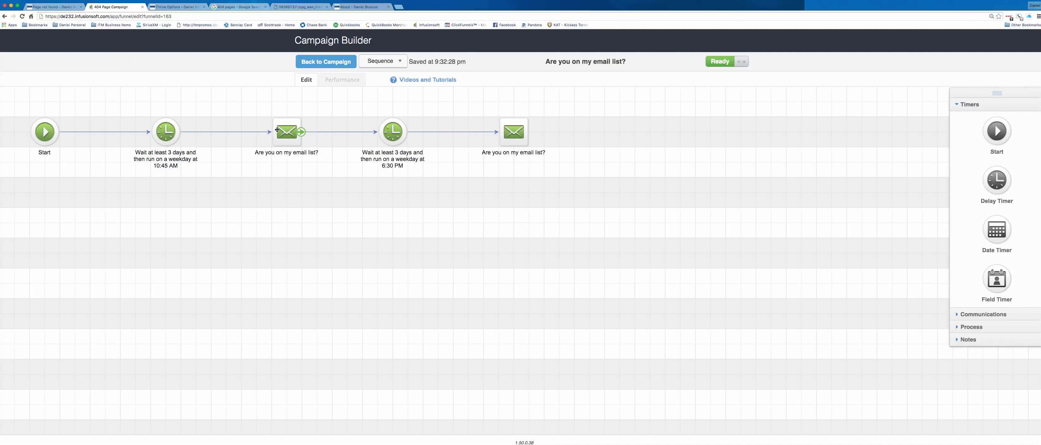
click(325, 62)
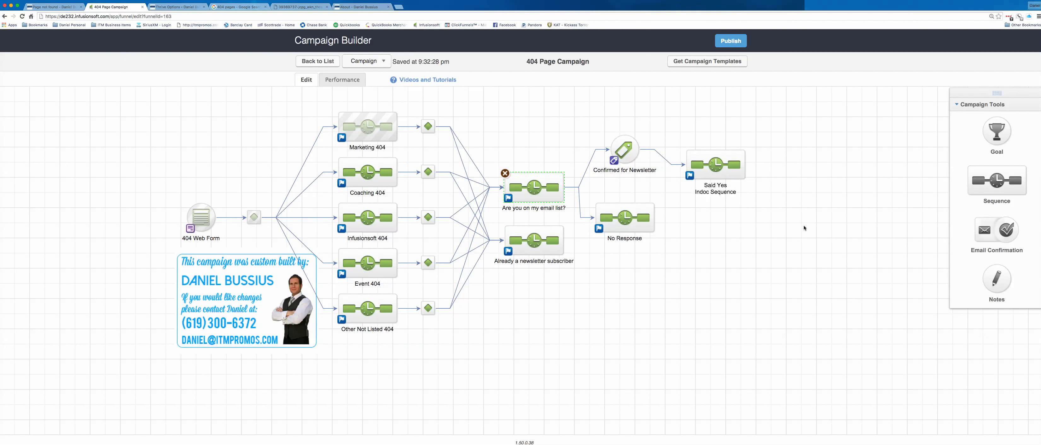
drag(804, 227, 673, 113)
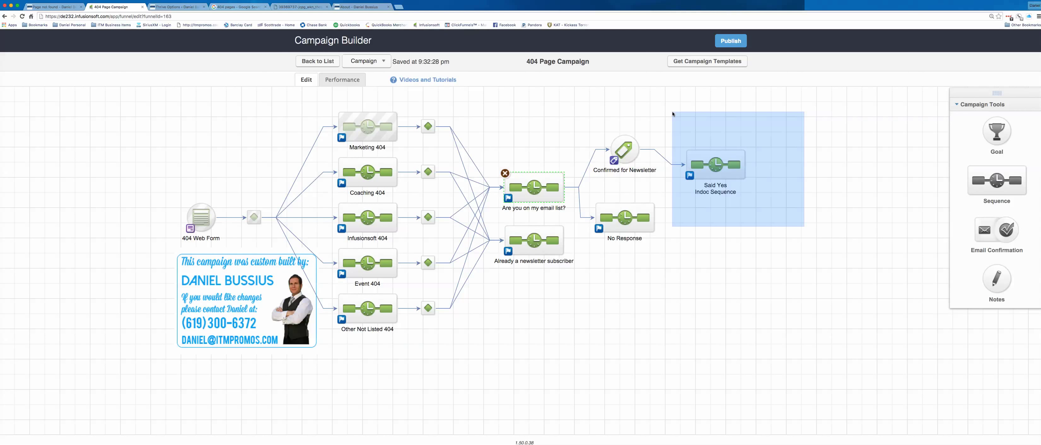
drag(673, 113, 671, 122)
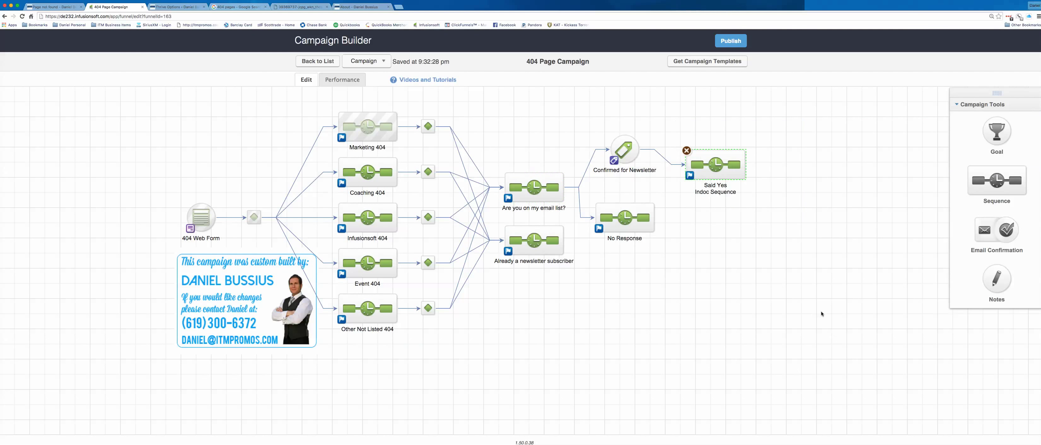
drag(825, 312, 99, 94)
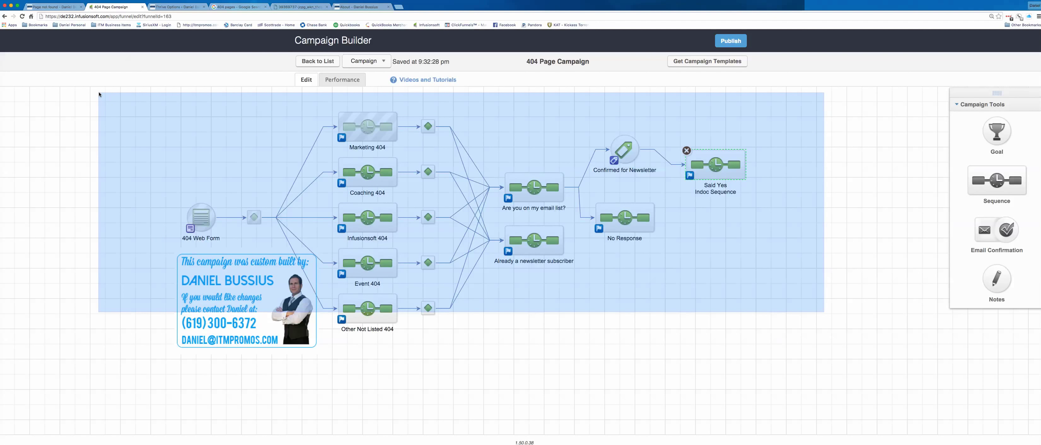
drag(104, 94, 183, 95)
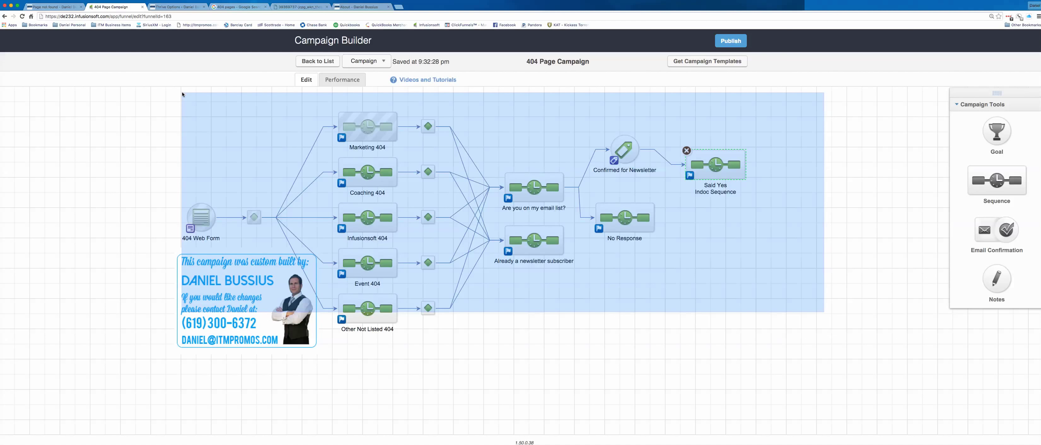
drag(182, 94, 182, 95)
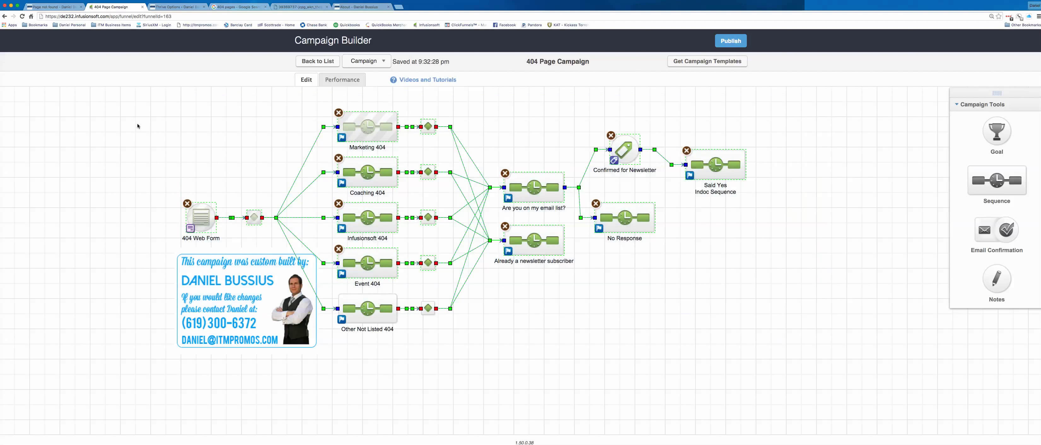
click(133, 131)
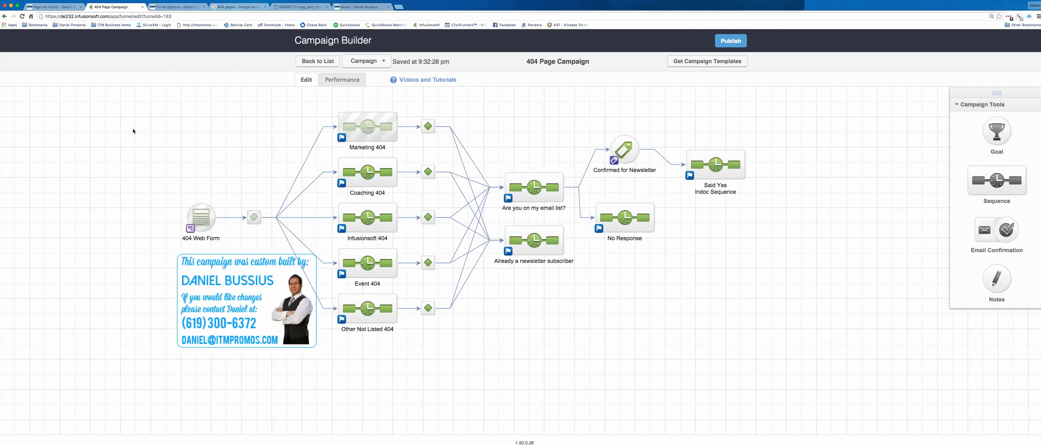
mouse_move(361, 123)
drag(172, 197, 235, 249)
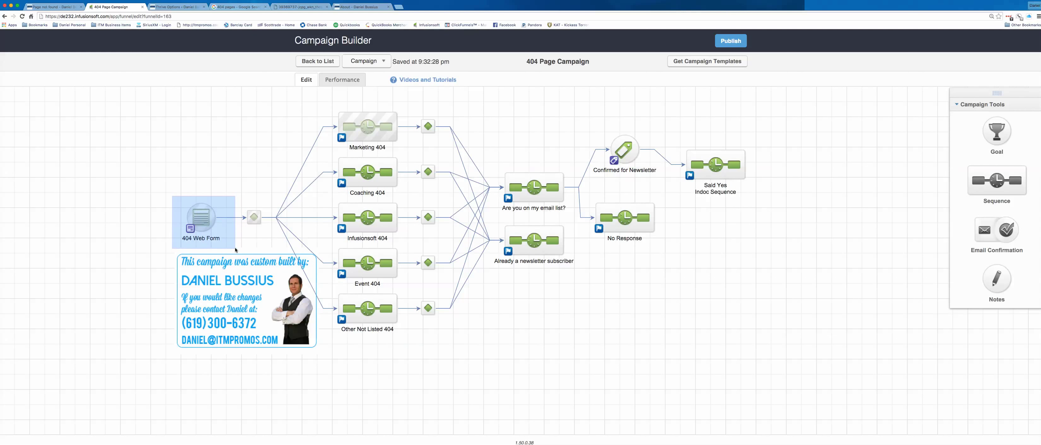
drag(236, 250, 236, 249)
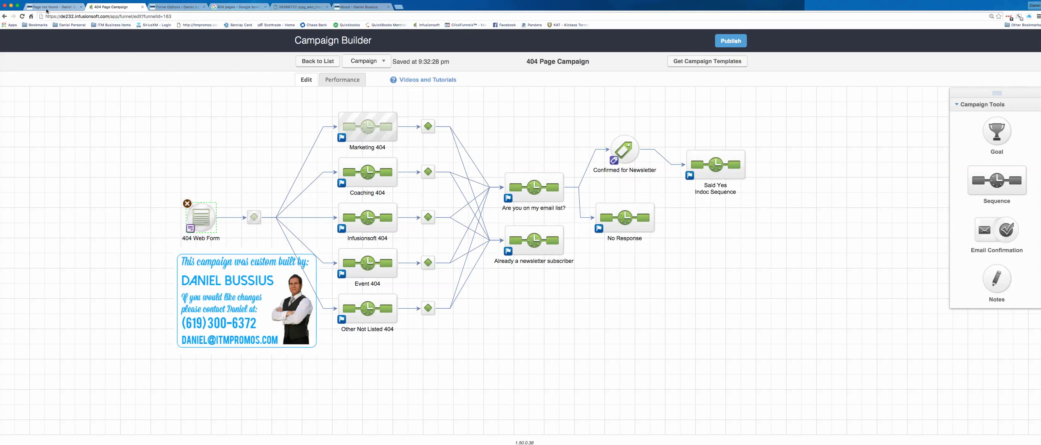
click(47, 7)
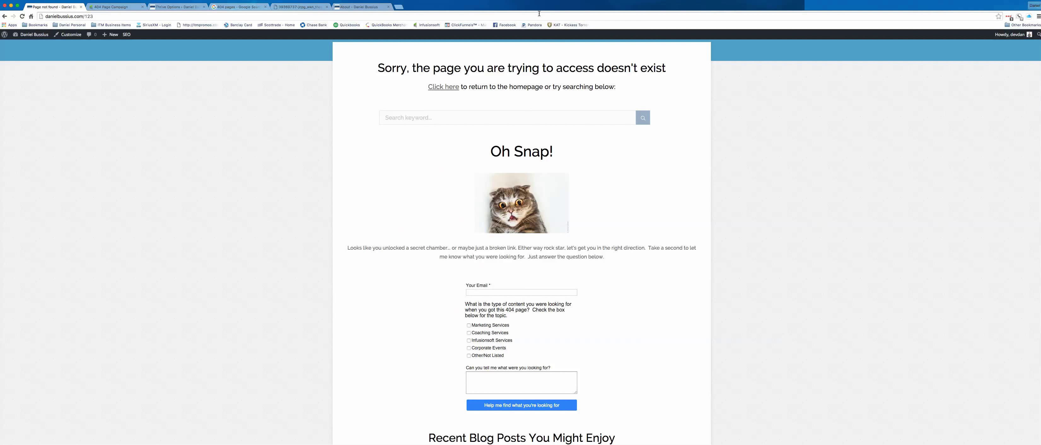
Highlight the 404 error and 'Oh Snap!' headings, and view the surprised cat image
drag(364, 84, 492, 106)
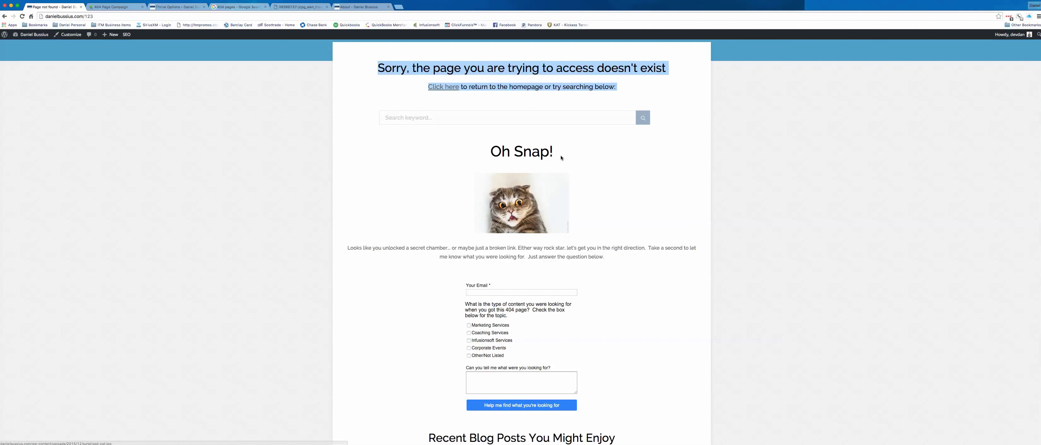
click(490, 151)
drag(490, 151, 571, 177)
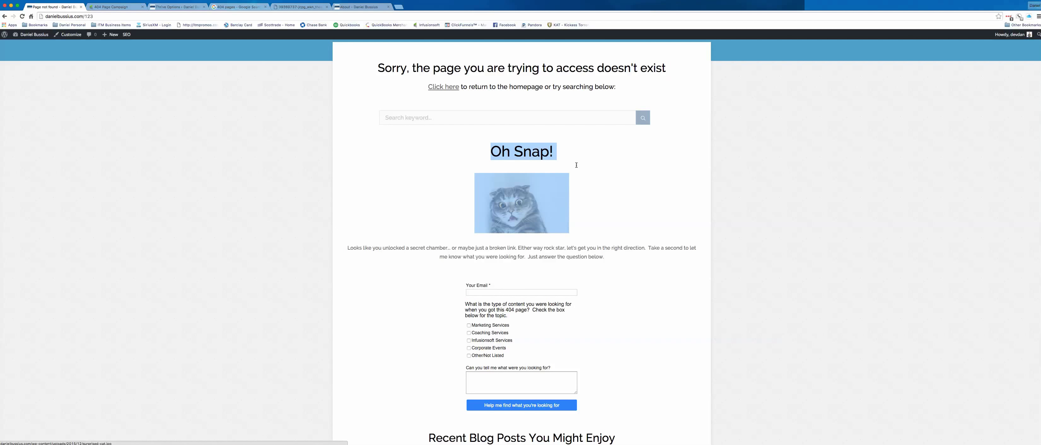
click(607, 203)
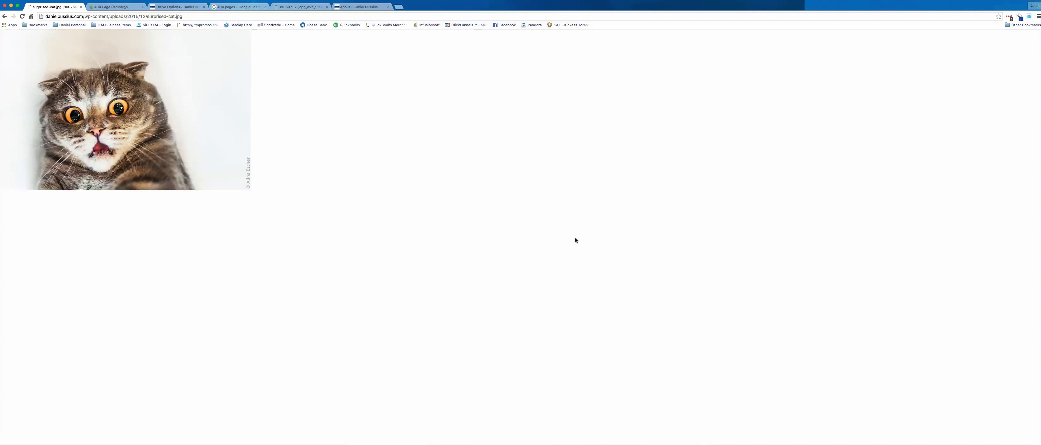
click(4, 16)
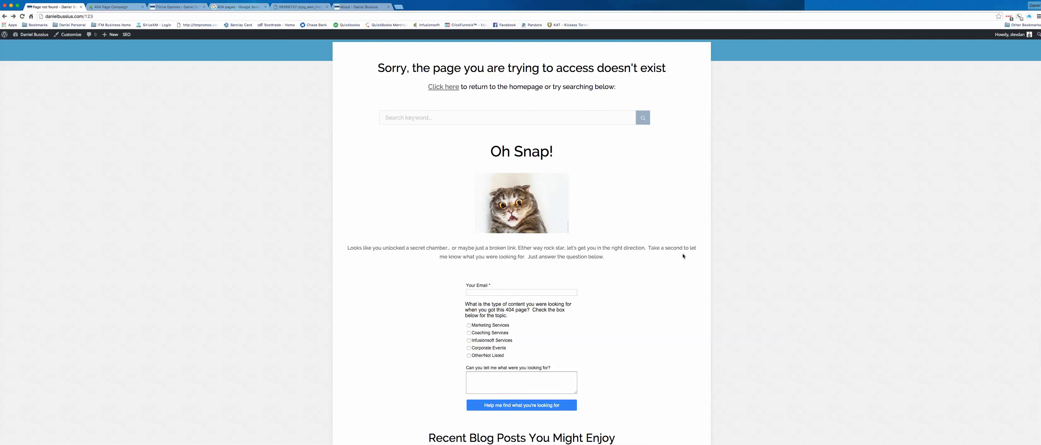
Scroll the 404 page down to 'Recent Blog Posts You Might Enjoy'
scroll(675, 253, down, 2)
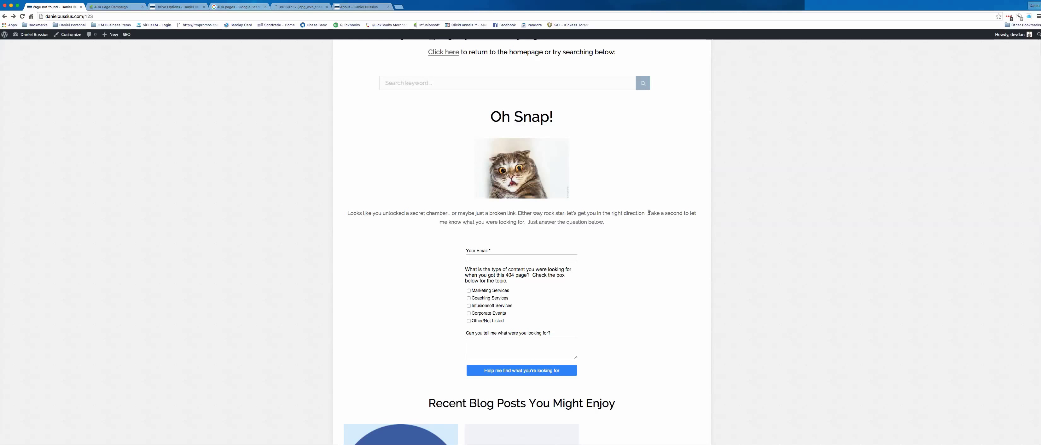
scroll(649, 212, down, 1)
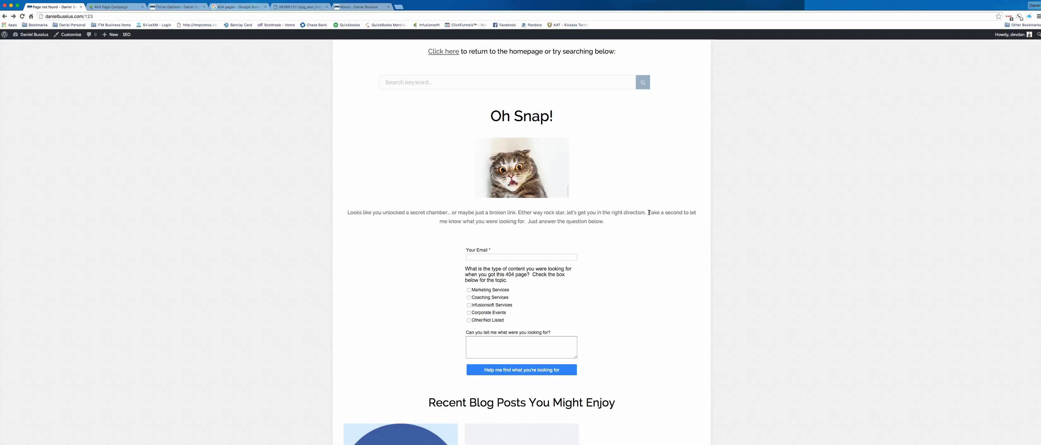
scroll(649, 212, up, 1)
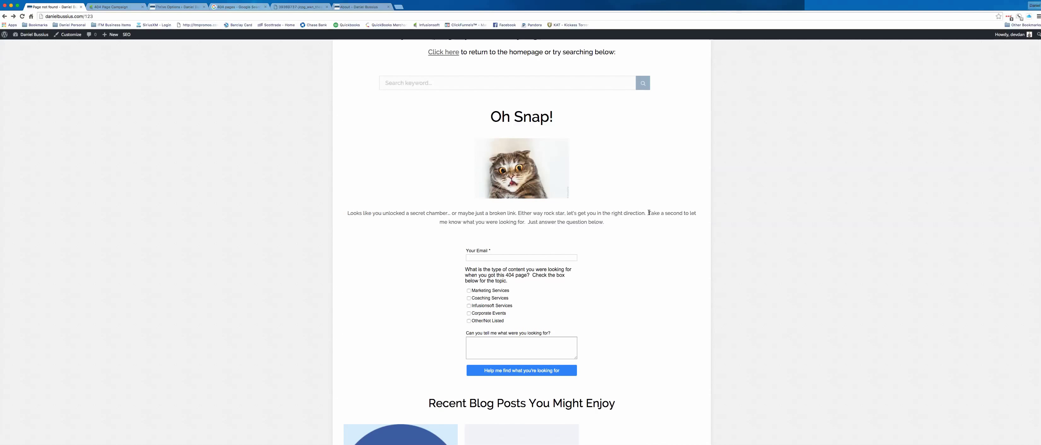
scroll(632, 236, down, 3)
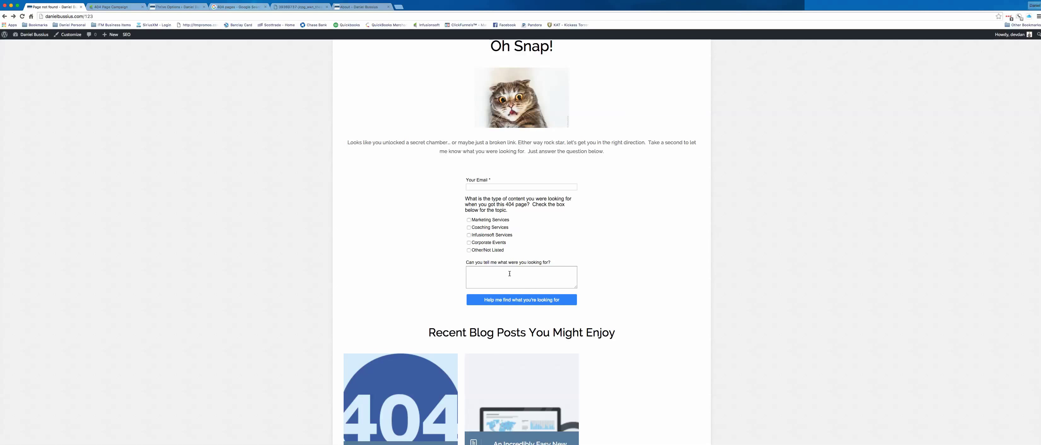
scroll(647, 295, down, 2)
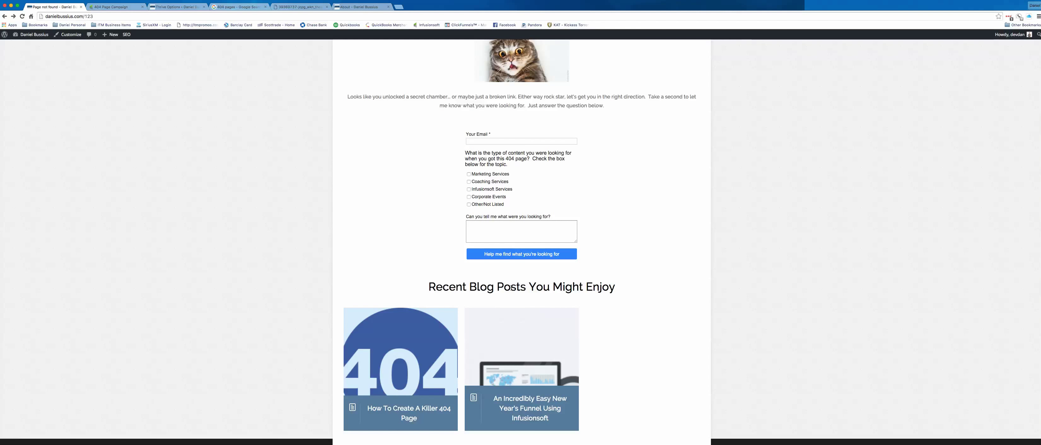
scroll(587, 286, up, 4)
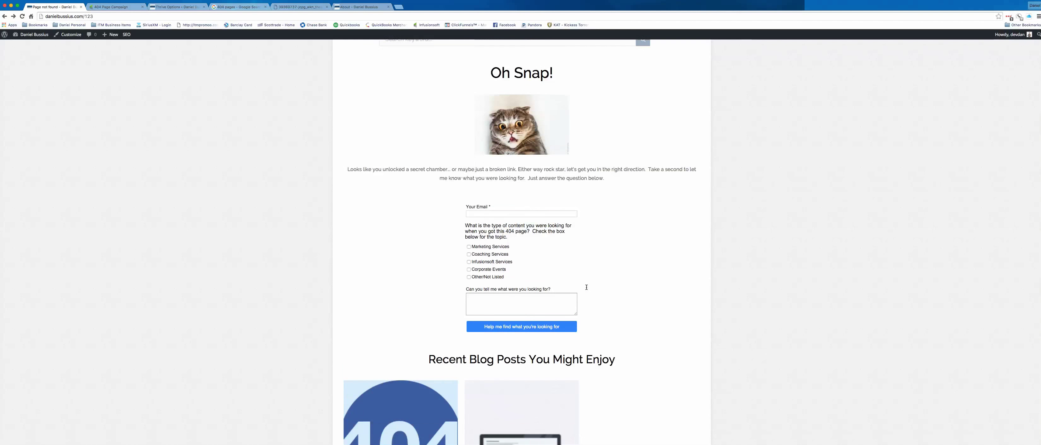
scroll(586, 286, up, 4)
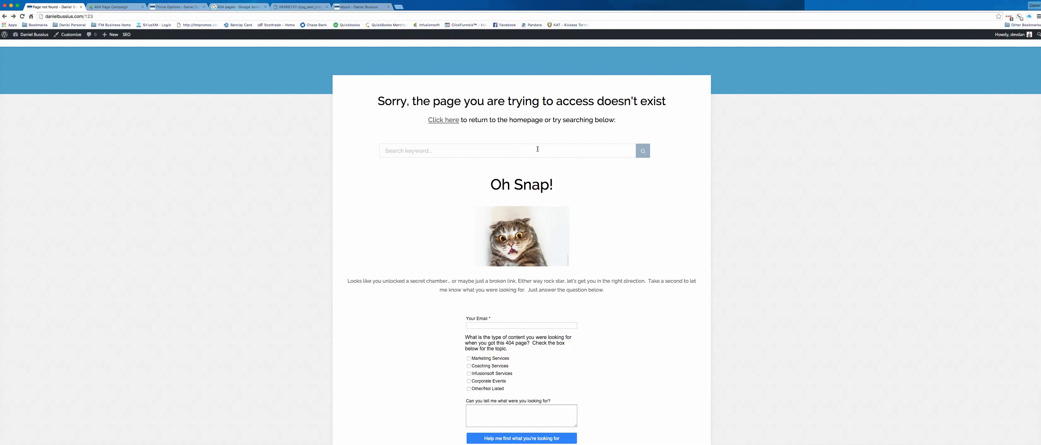
scroll(608, 238, down, 3)
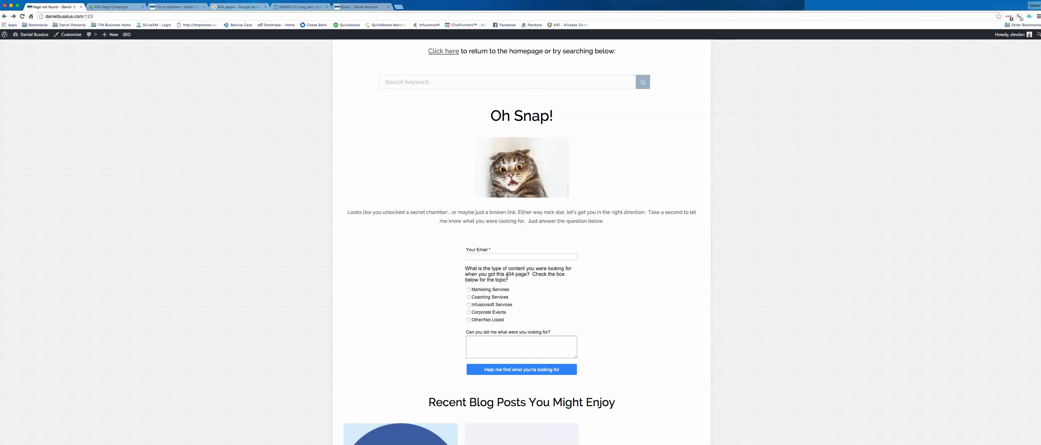
scroll(507, 277, down, 6)
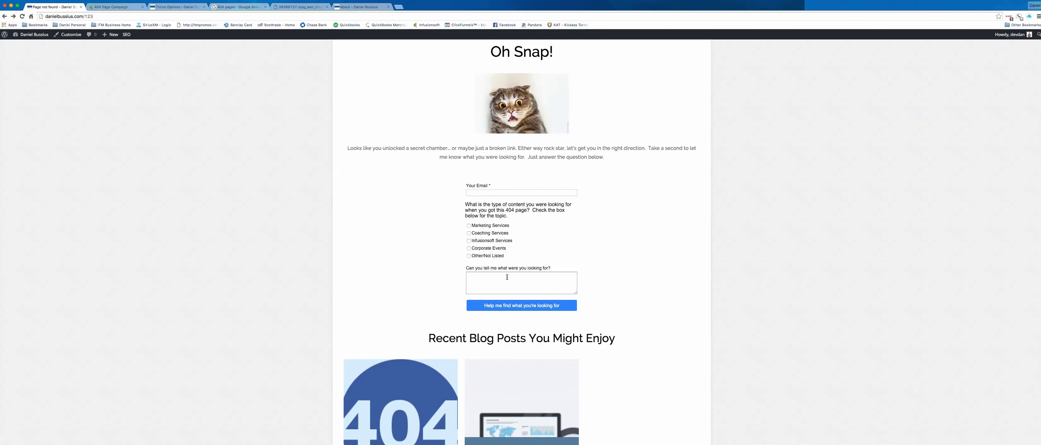
scroll(507, 277, down, 1)
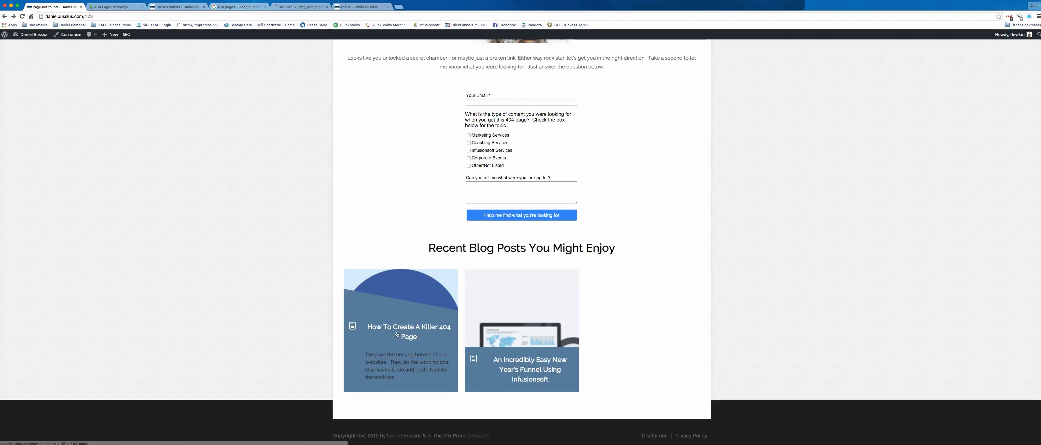
Open 'How To Create A Killer 404 Page' and view its closed-sign and treasure-map illustrations
click(420, 342)
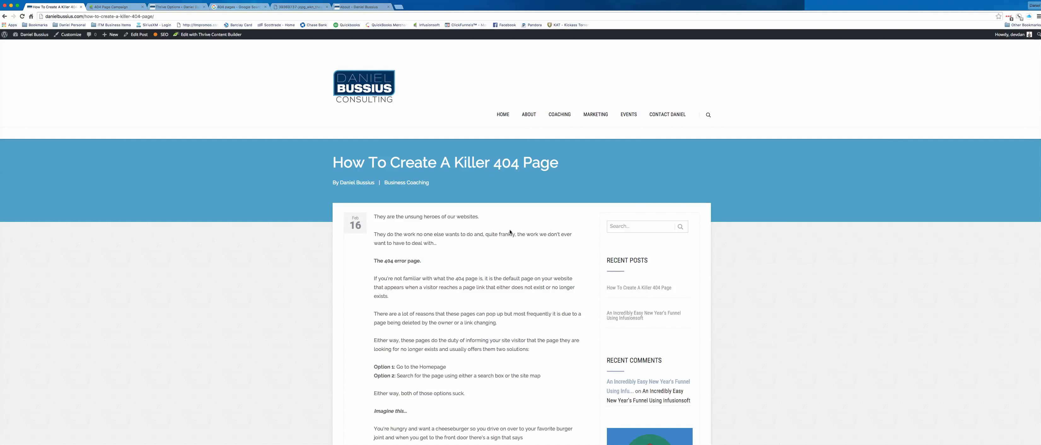
scroll(509, 230, down, 10)
scroll(510, 229, up, 10)
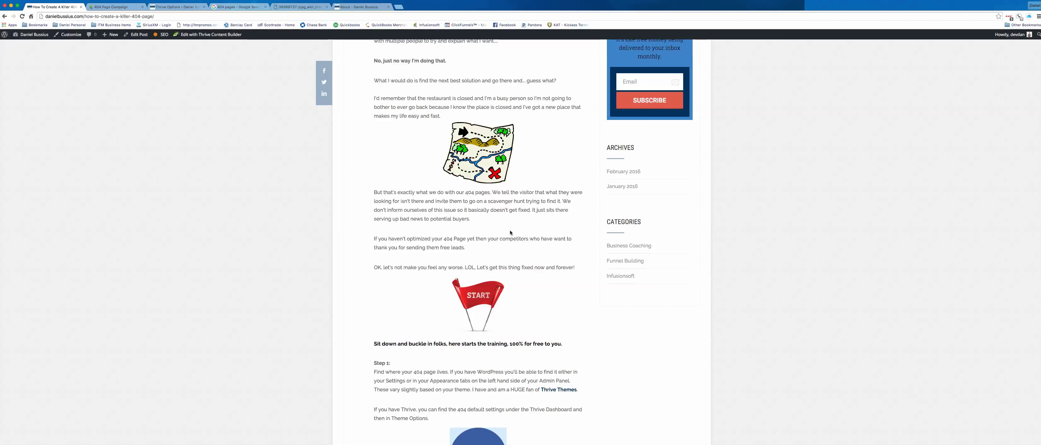
scroll(511, 232, up, 5)
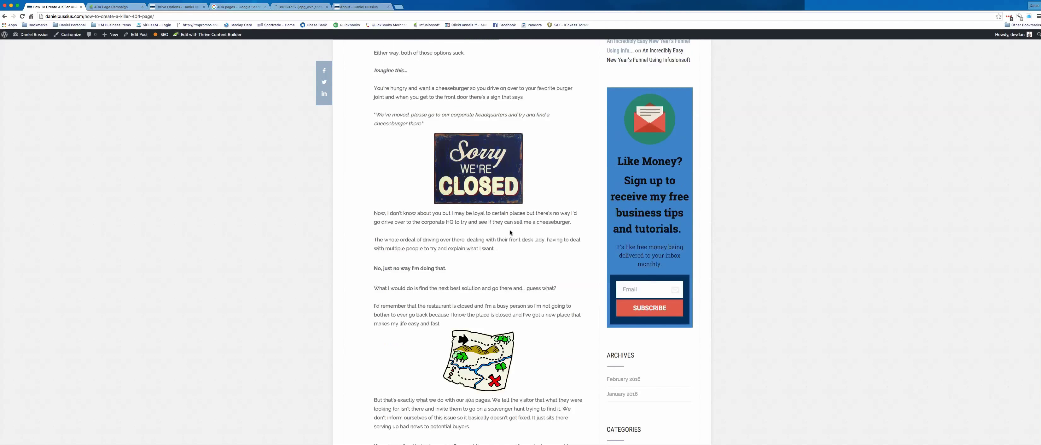